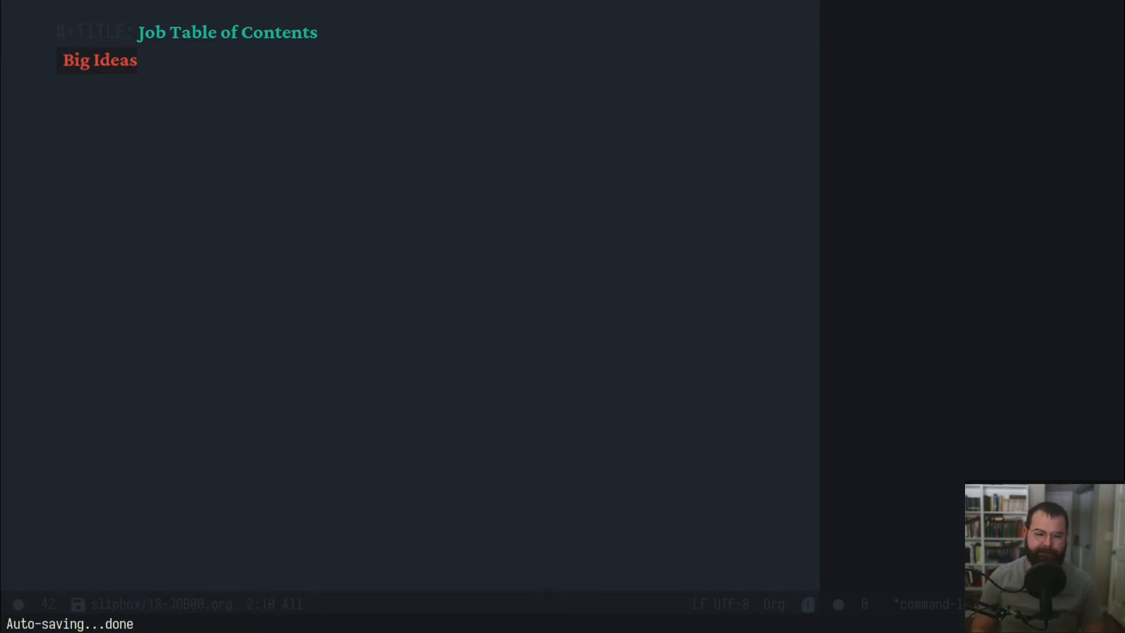
- Add an empty second-level heading under "Big Ideas" in the Job Table of Contents note
key(alt+Tab)
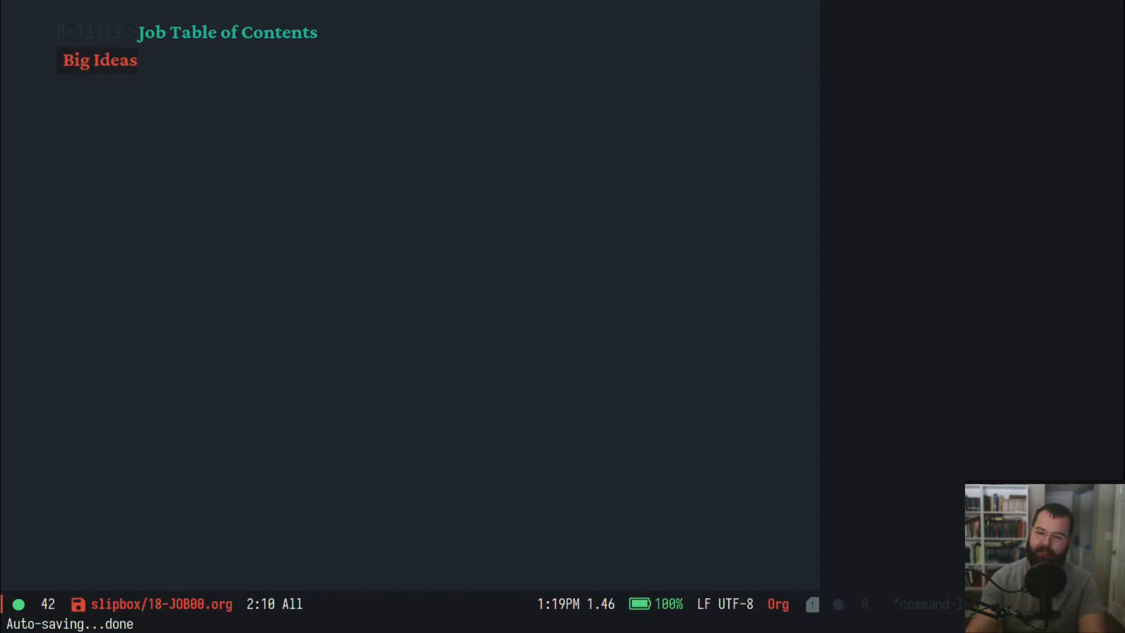
click(134, 60)
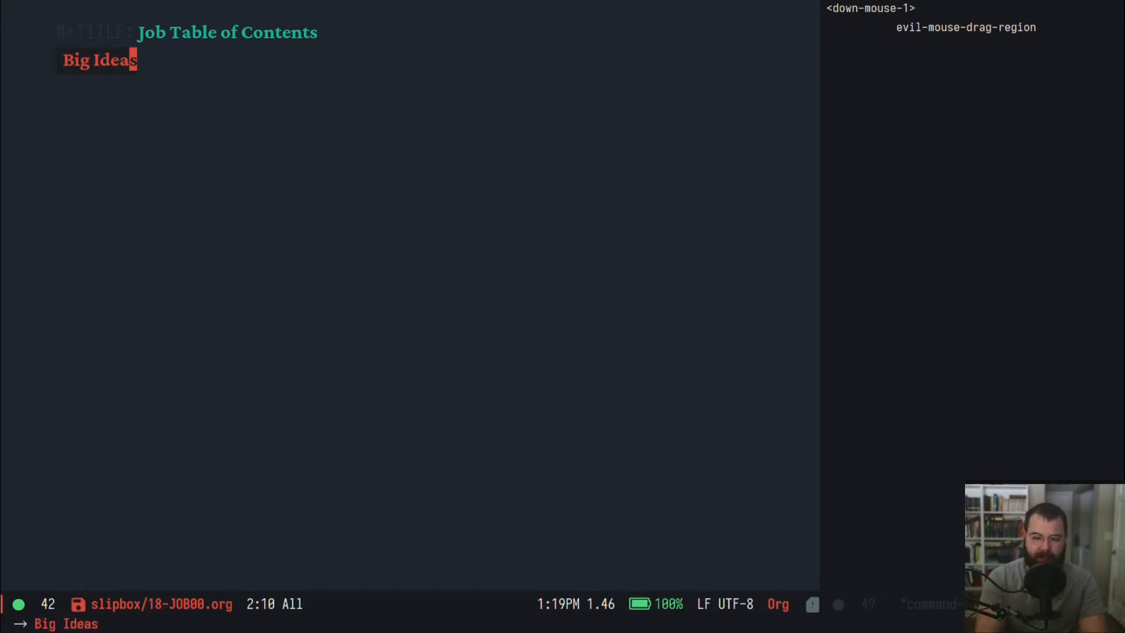
key(ctrl+Return)
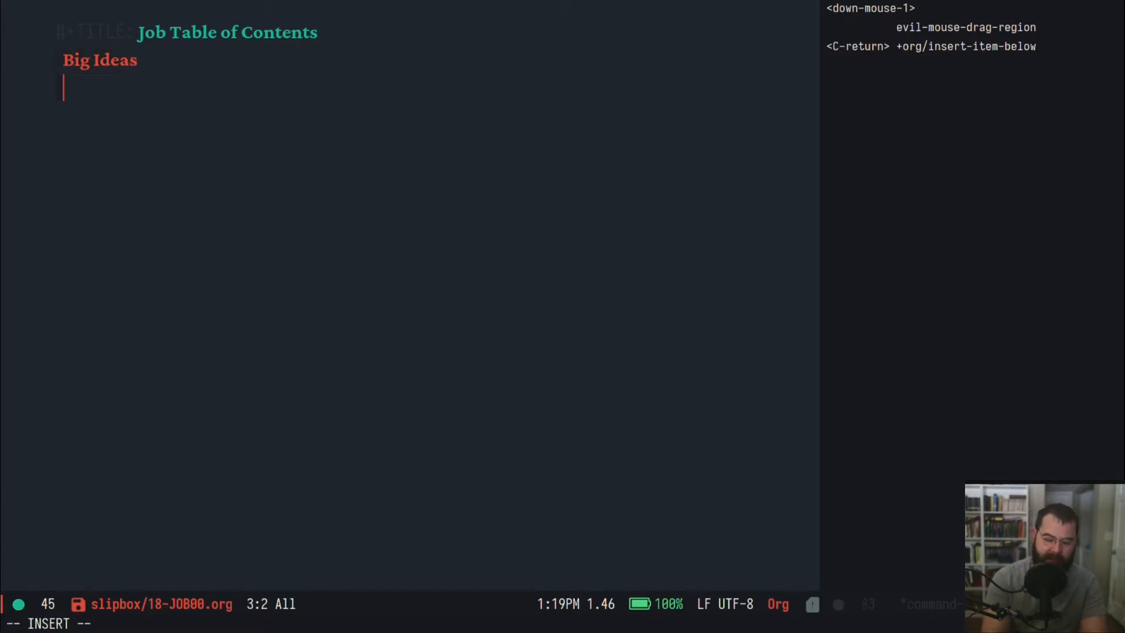
text(i)
key(BackSpace)
key(BackSpace)
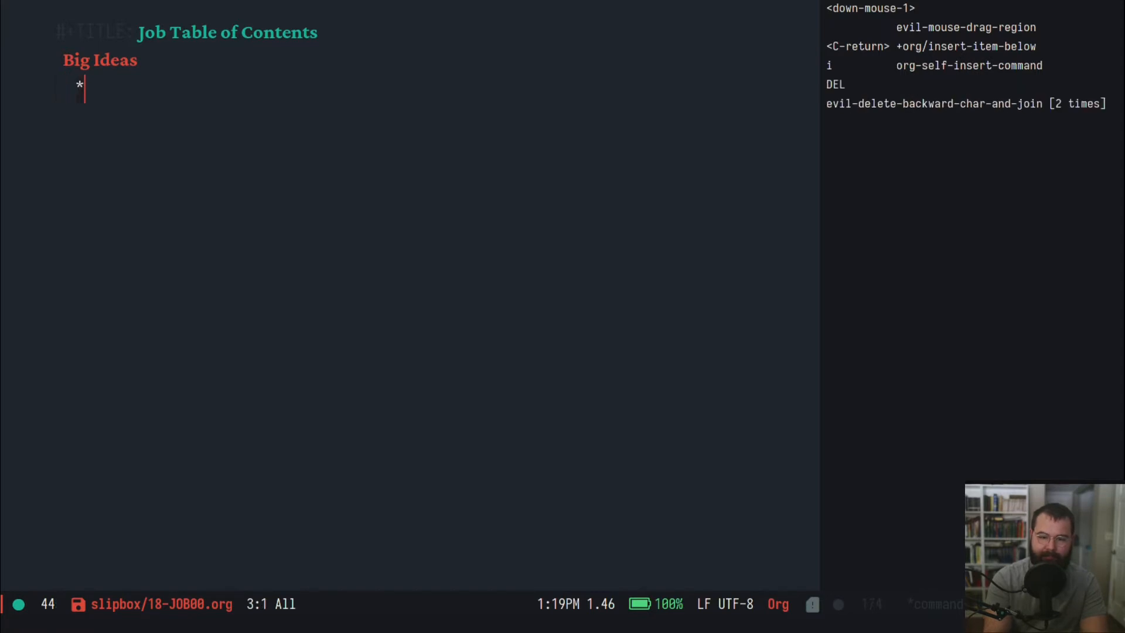
text(()
key(BackSpace)
text(*)
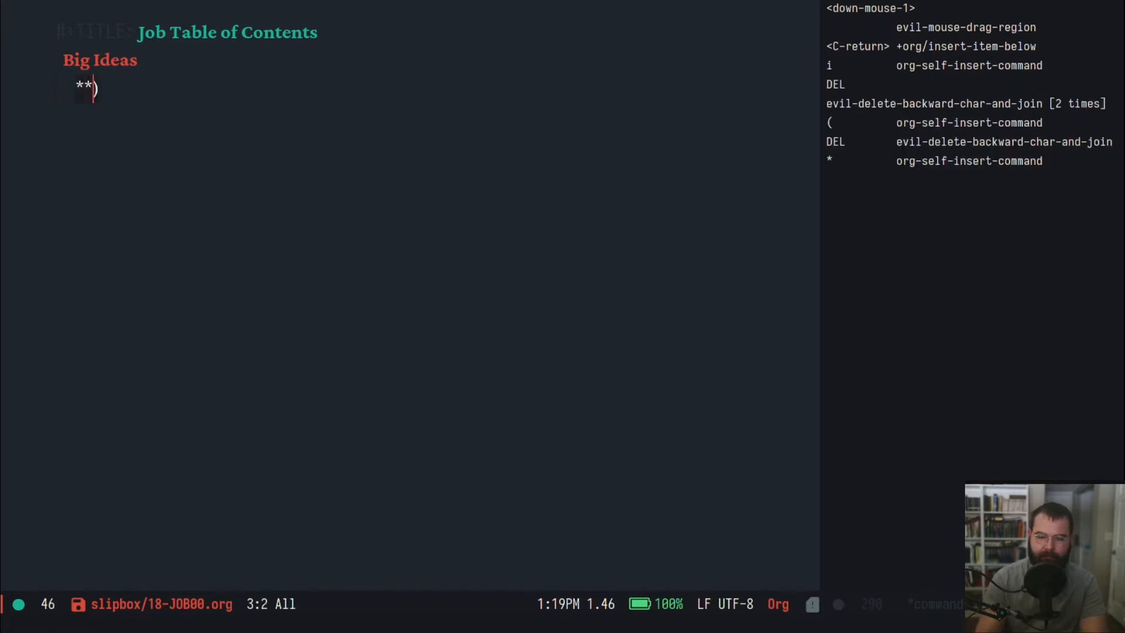
key(Right)
key(BackSpace)
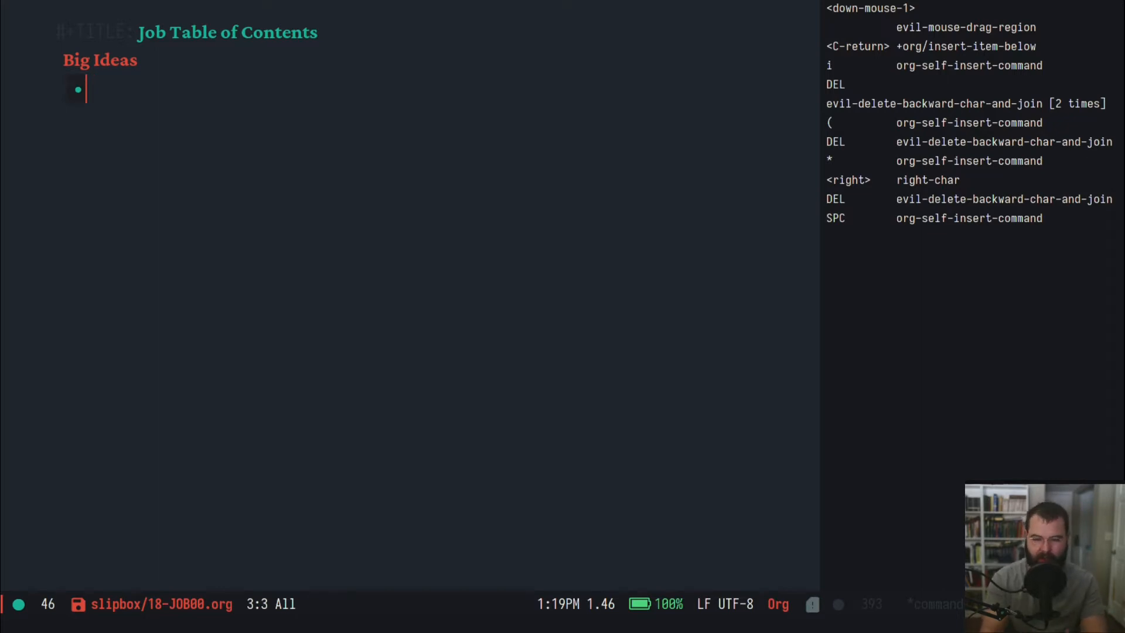
key(Escape)
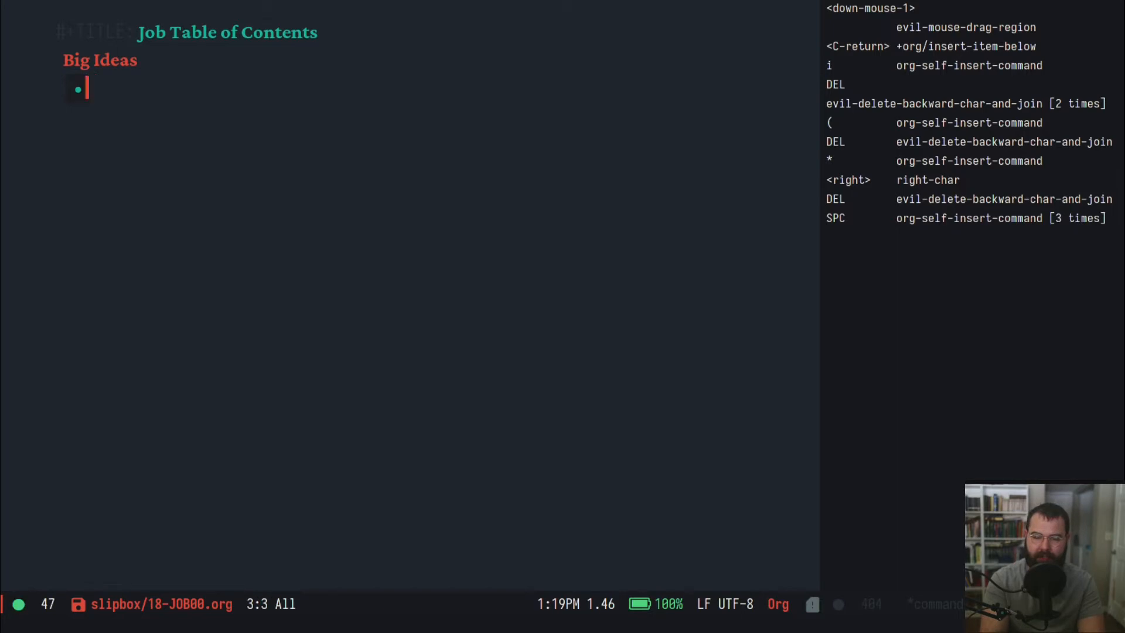
key(space)
key(n)
key(r)
key(t)
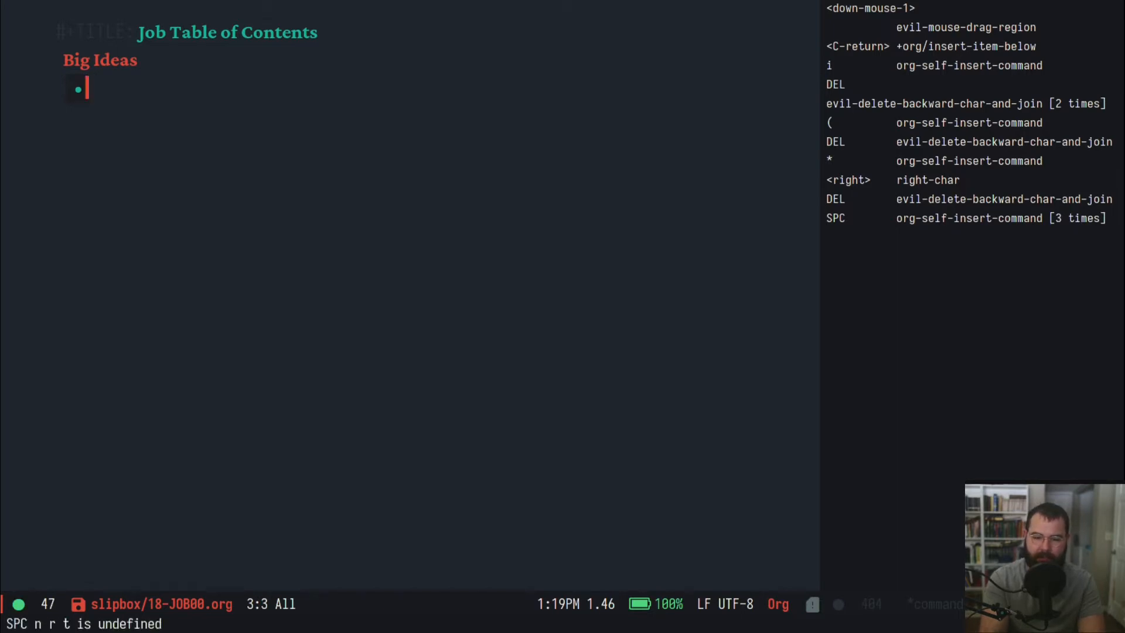
- Add five more empty second-level headings below the first one under "Big Ideas"
key(ctrl+Return)
key(ctrl+Return)
key(ctrl+Return)
key(ctrl+Return)
key(ctrl+Return)
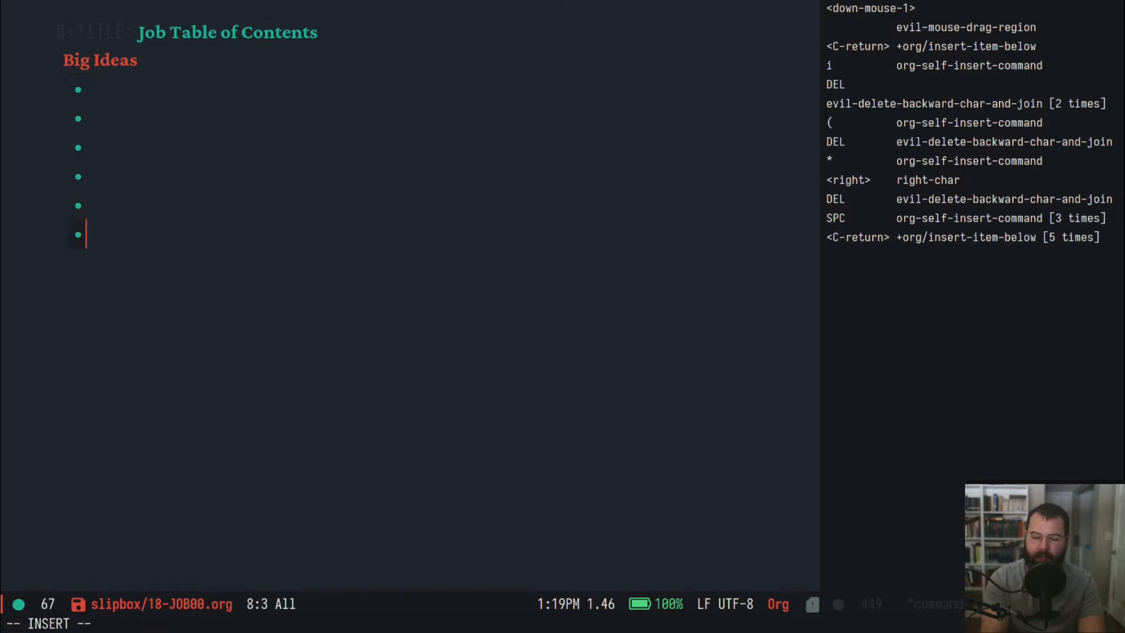
key(j)
key(k)
- Insert an Org-roam link to the note "Principle of Retribution in Job" in the first empty subheading, filtering the notes by "Job"
key(k)
key(k)
key(k)
key(k)
key(k)
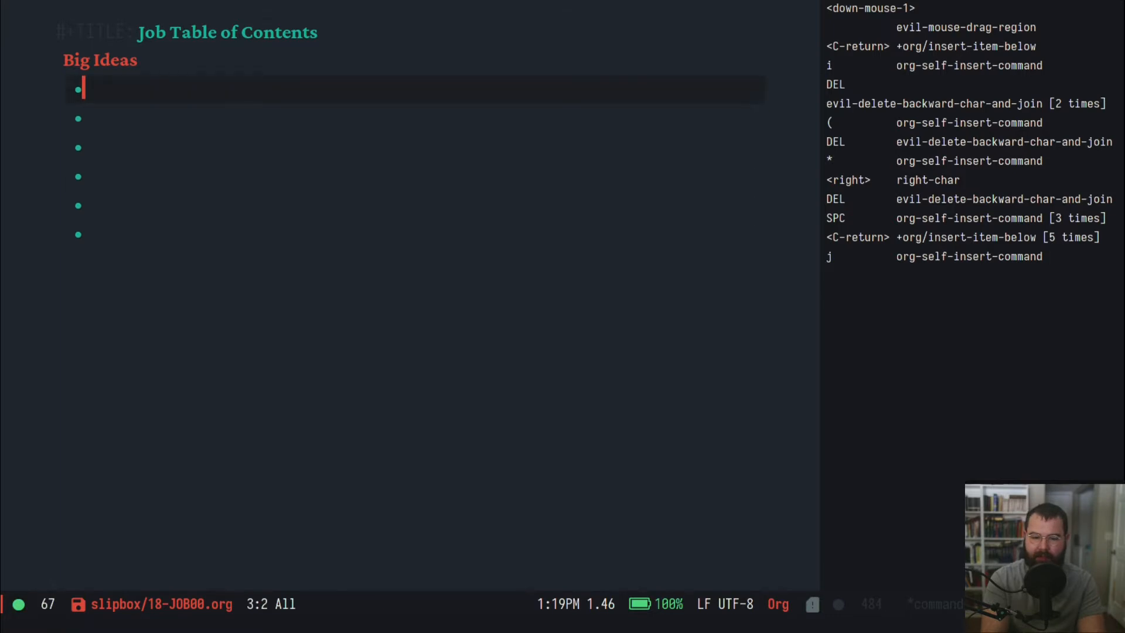
key(l)
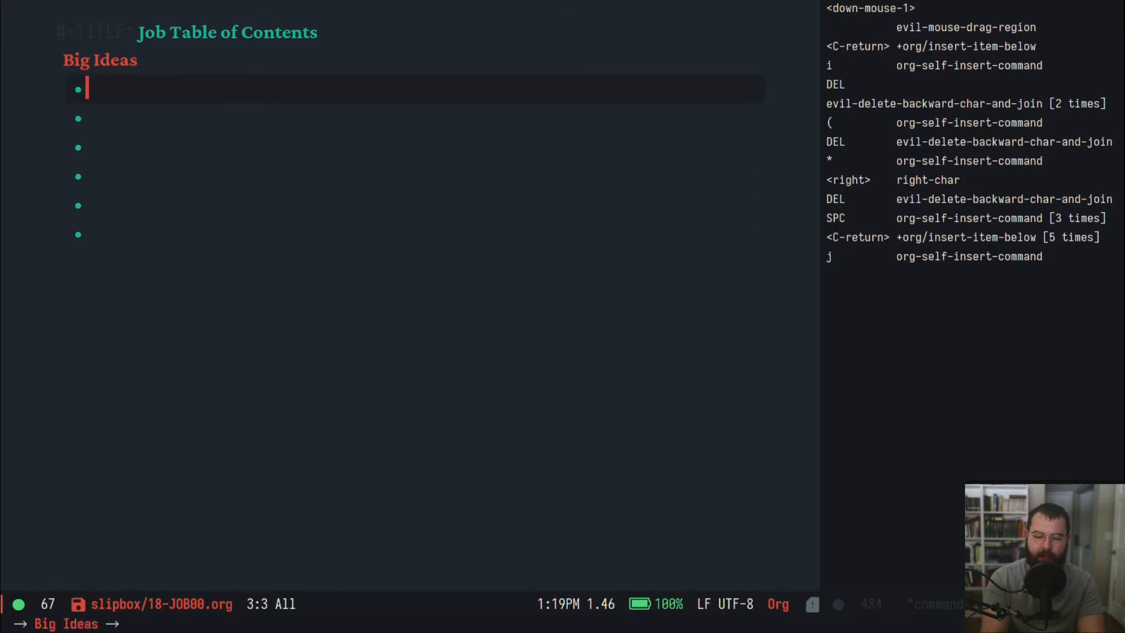
key(space)
key(n)
key(r)
text(i)
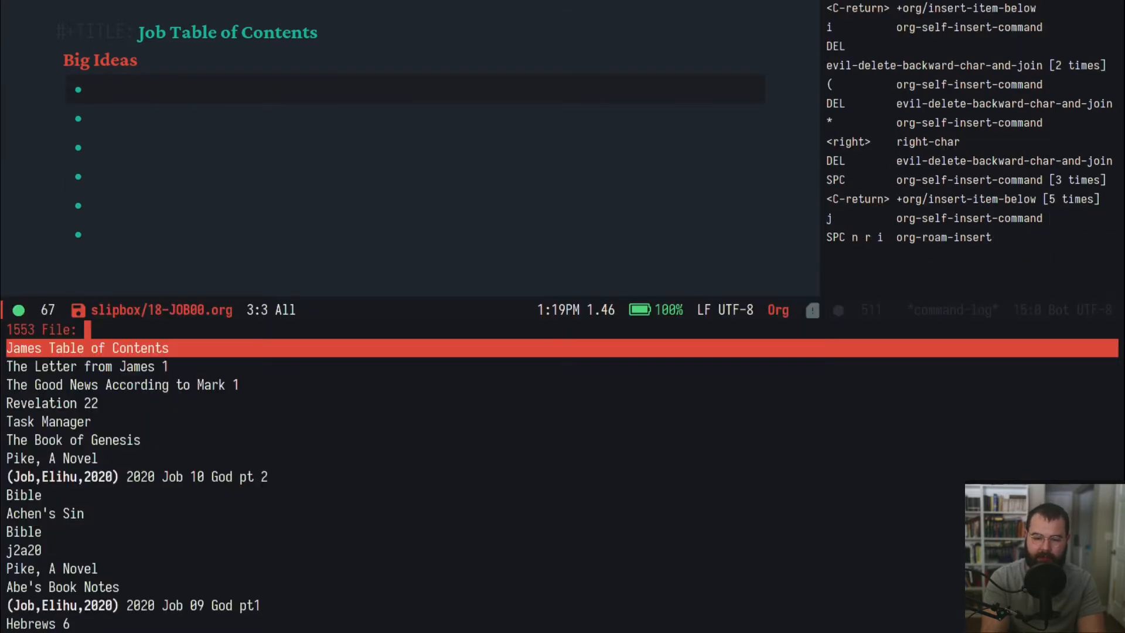
text(JOB)
key(BackSpace)
key(BackSpace)
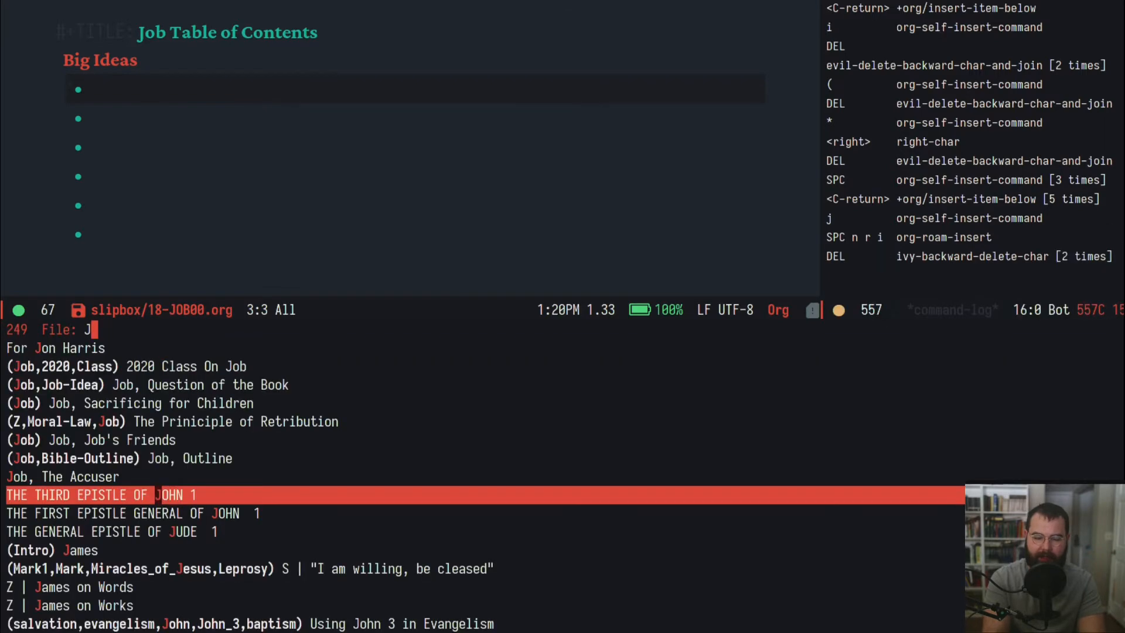
key(BackSpace)
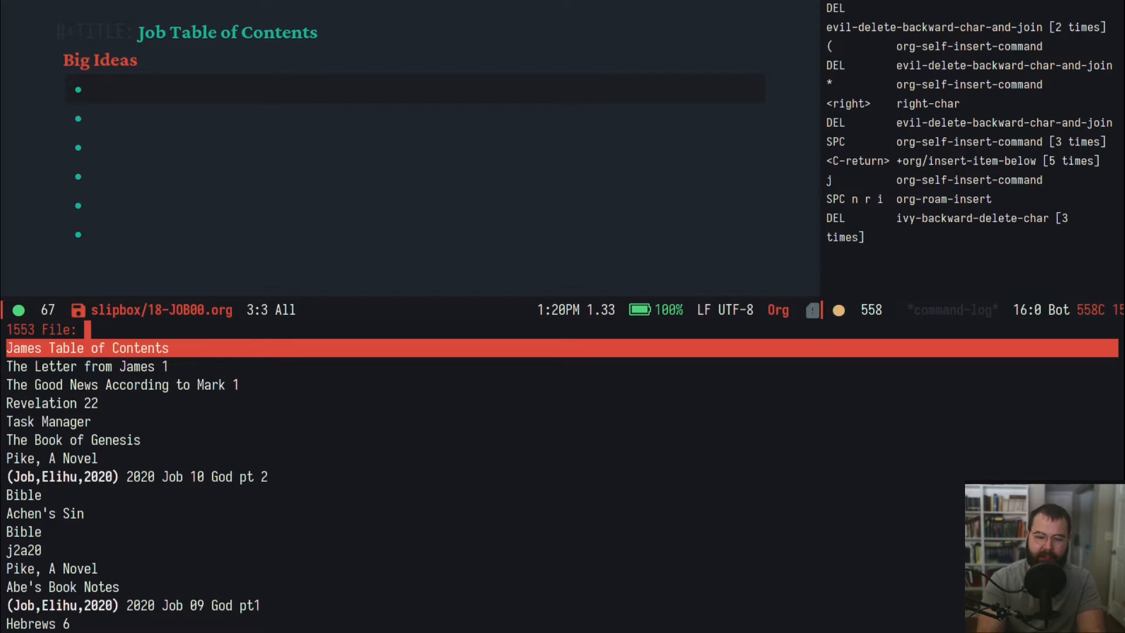
text(Job)
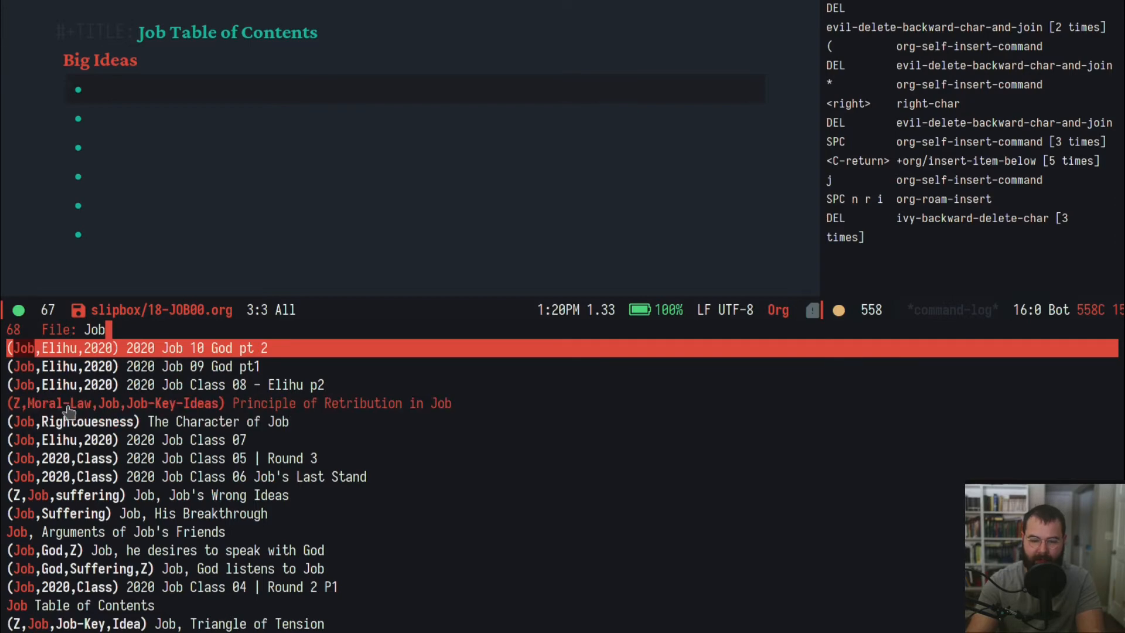
click(163, 405)
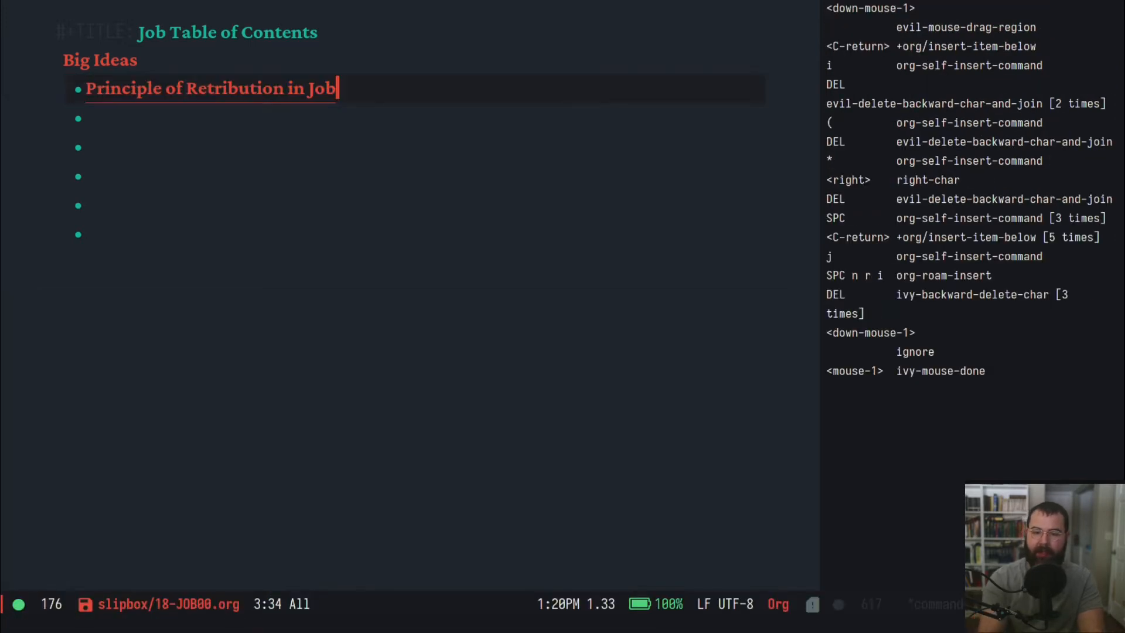
- Insert an Org-roam link to the note "The Character of Job" in the second subheading, filtering the notes by "Job"
key(Down)
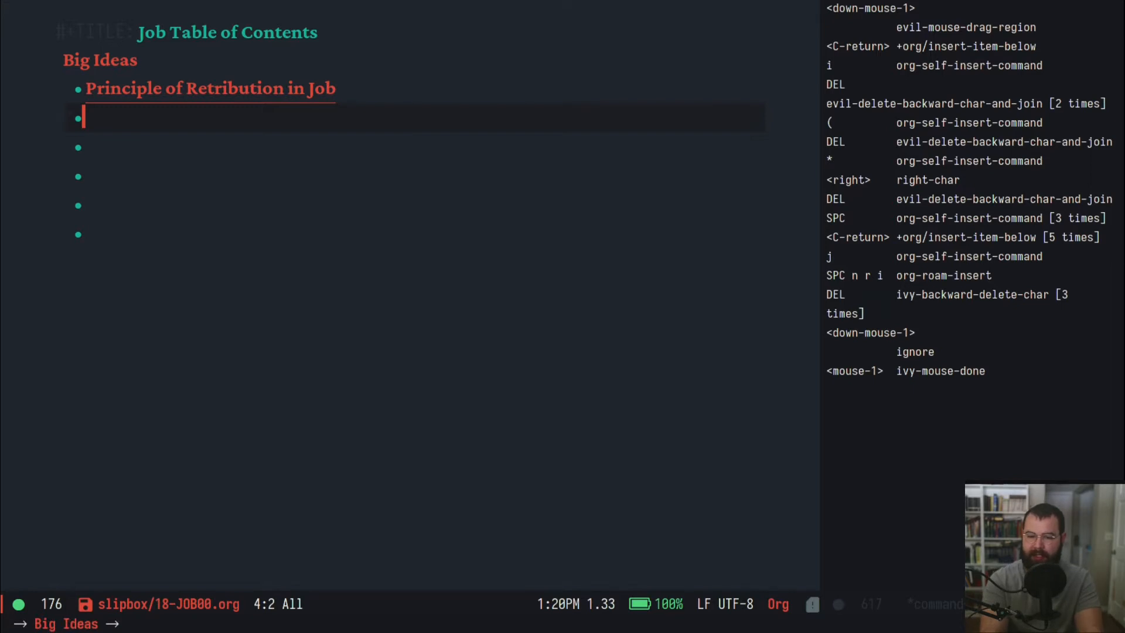
key(Up)
key(Down)
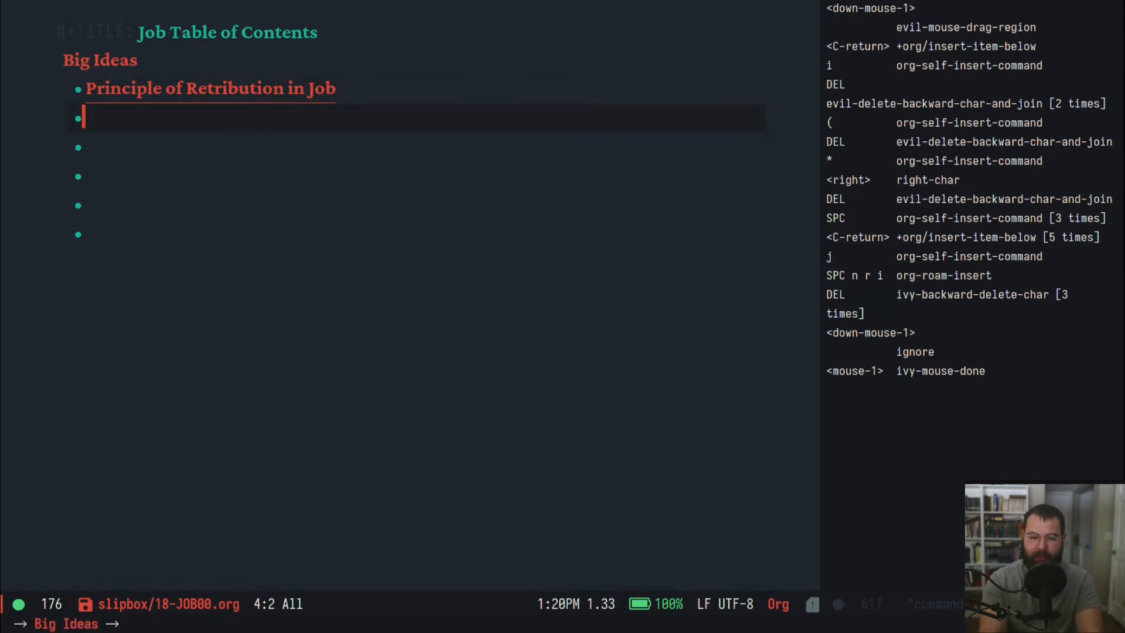
text(li)
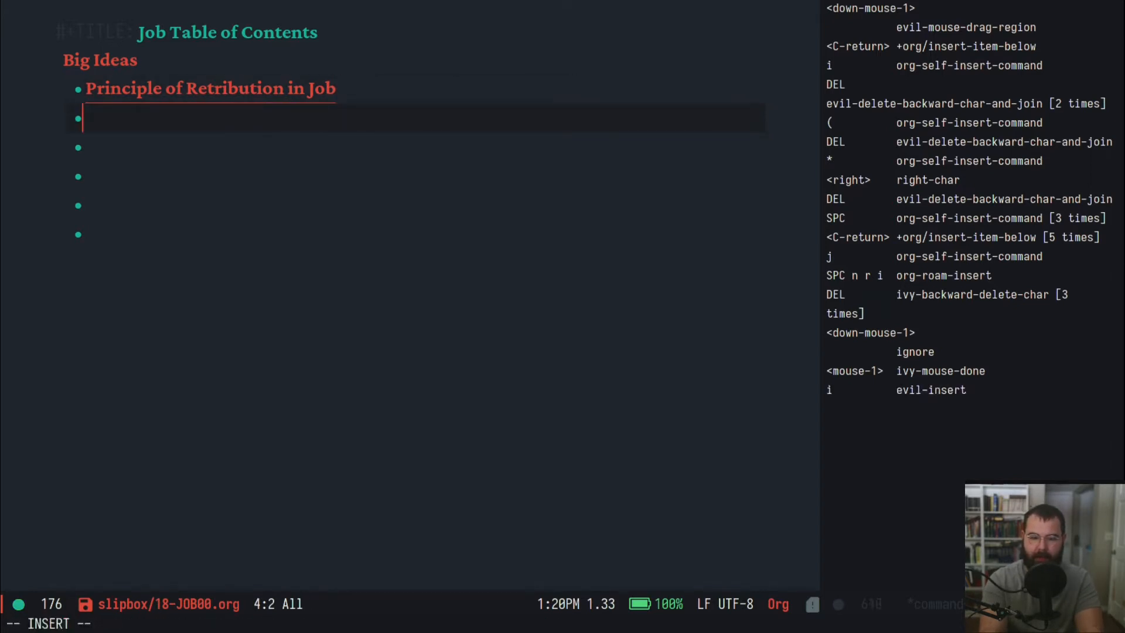
key(space)
text(nri)
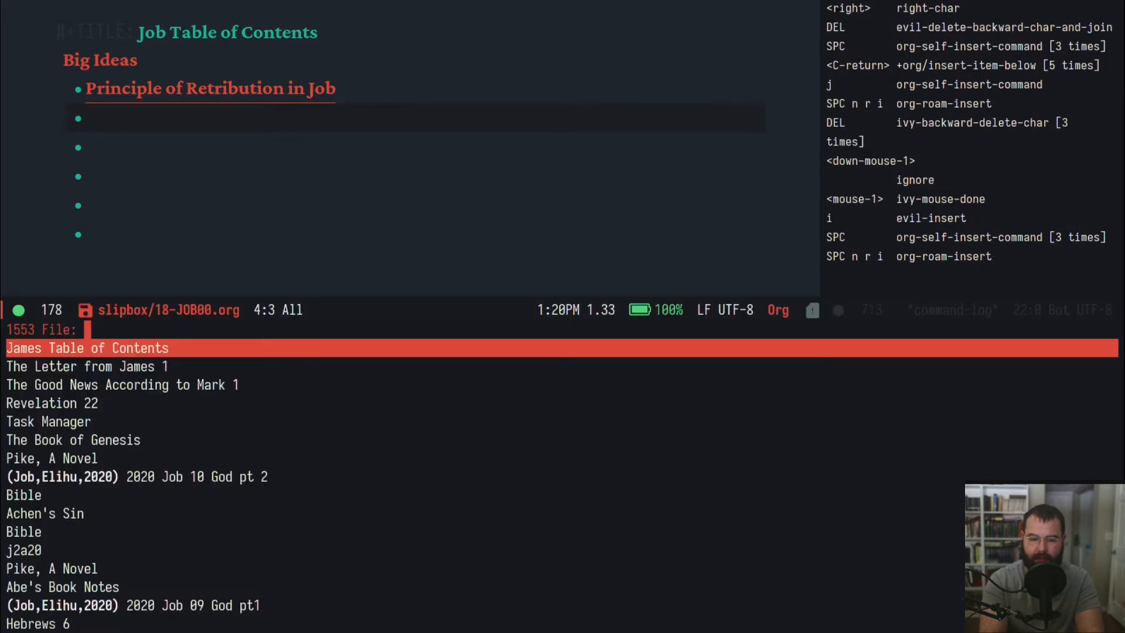
text(Job)
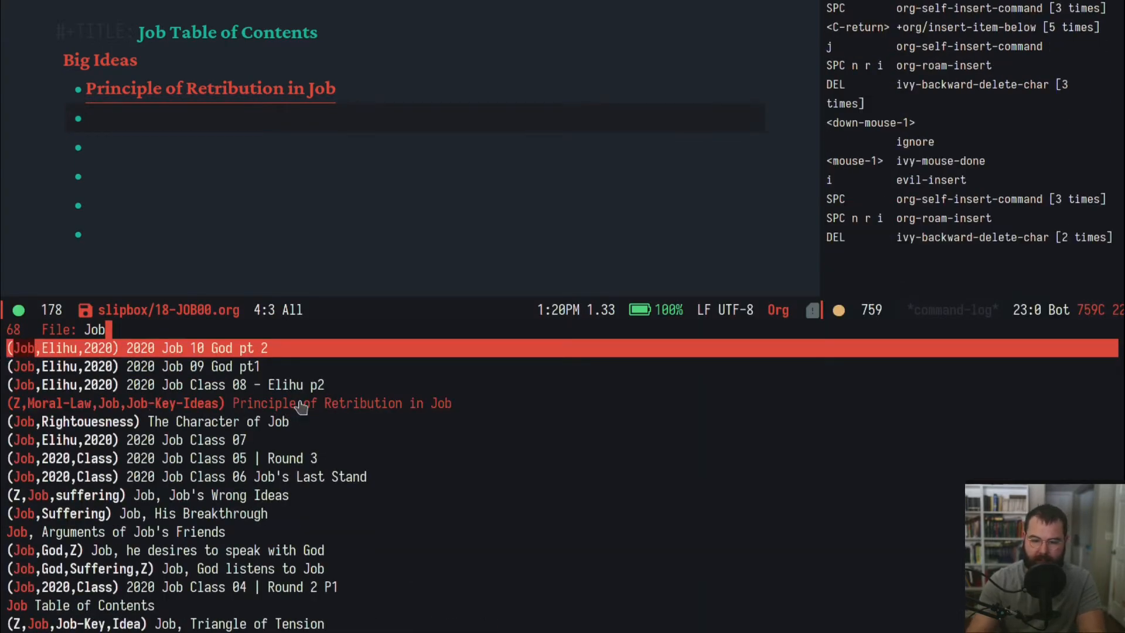
click(254, 426)
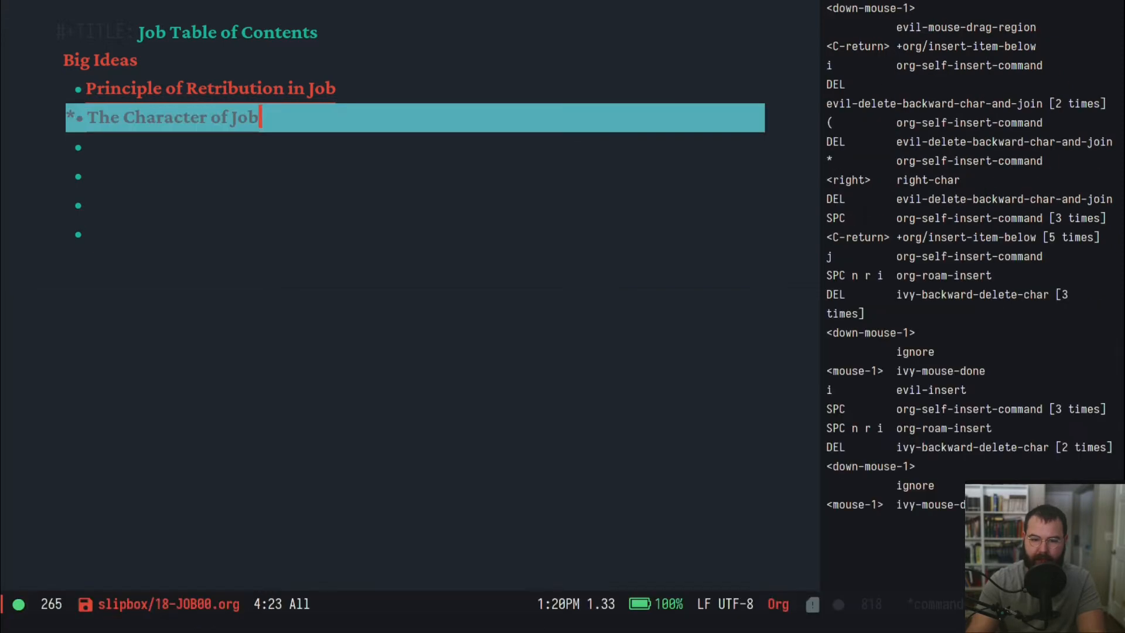
- Fold the "Big Ideas" heading and unfold it again to show its list of linked notes
click(320, 148)
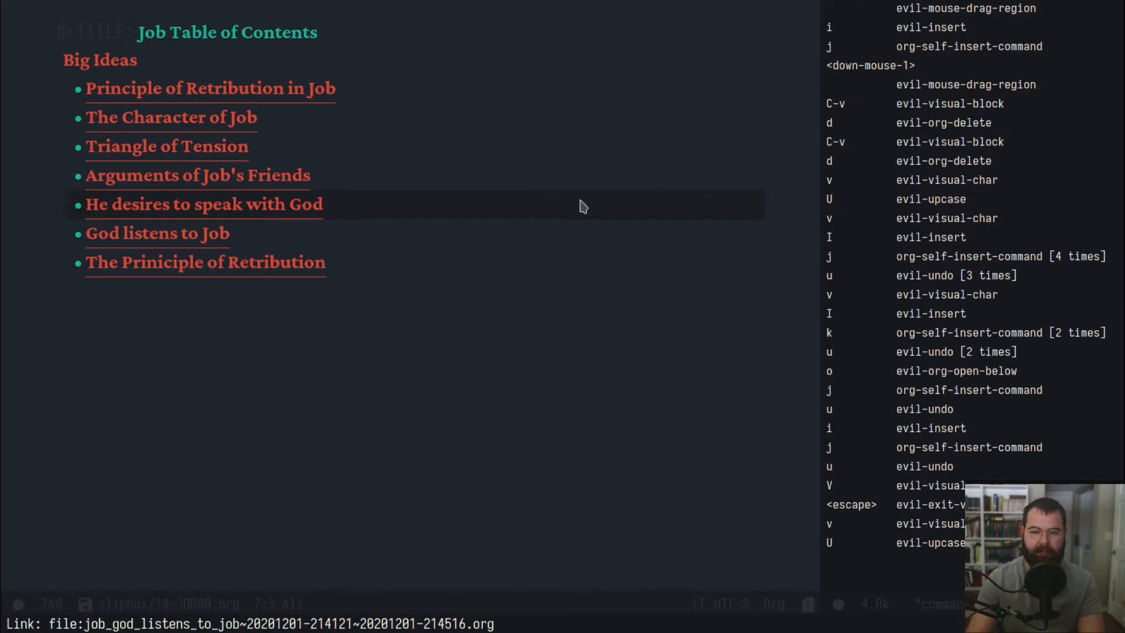
click(463, 313)
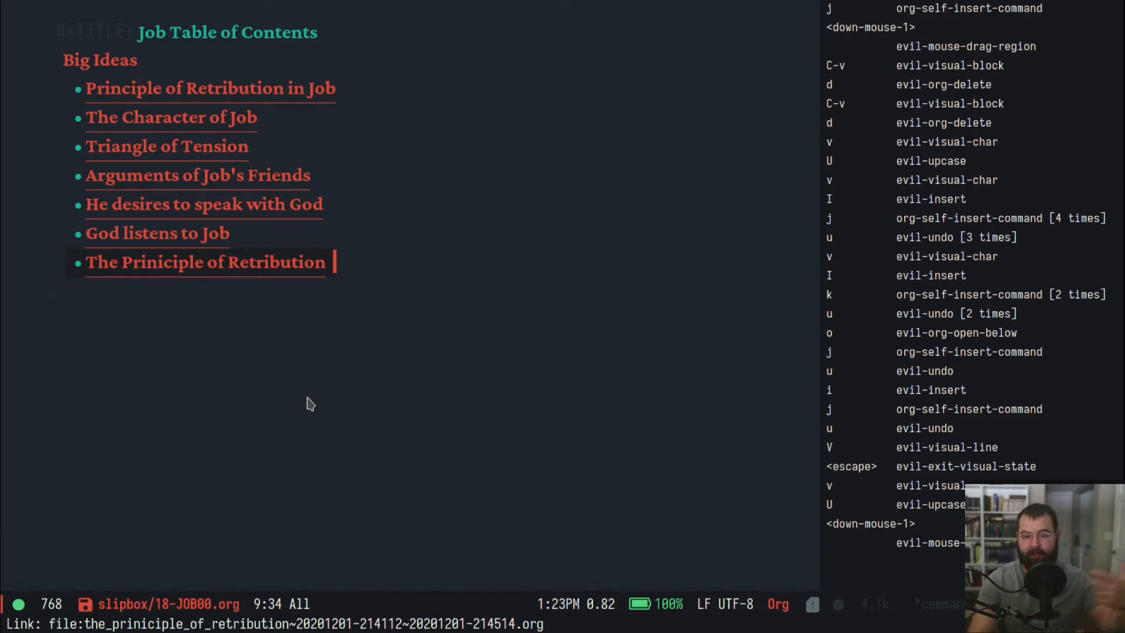
click(176, 66)
key(Tab)
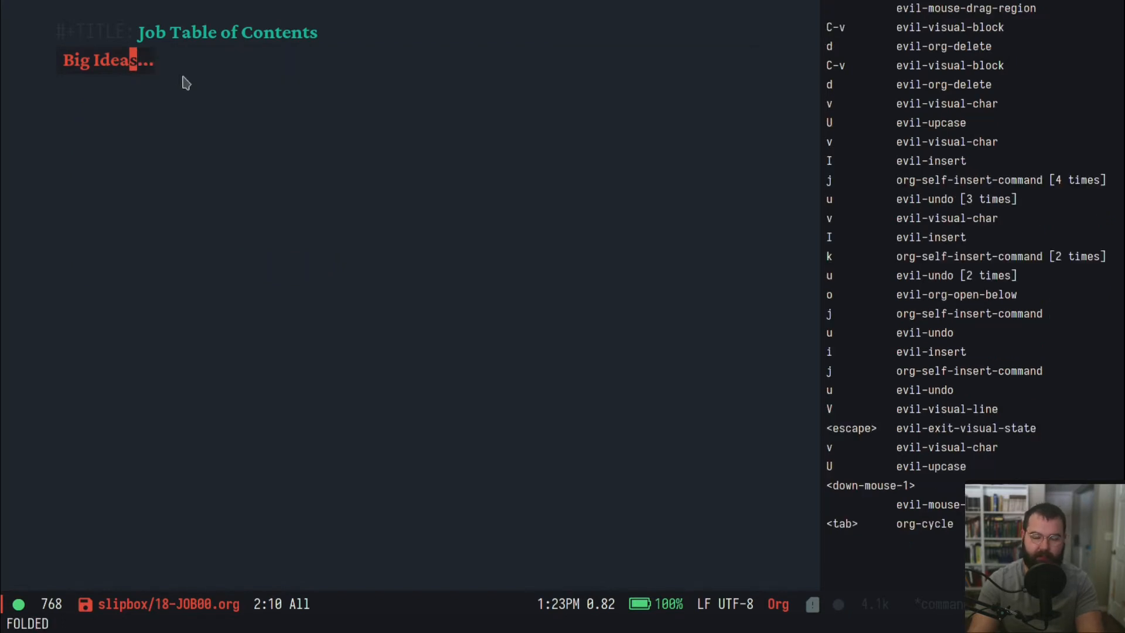
key(Tab)
key(Tab)
key(Tab)
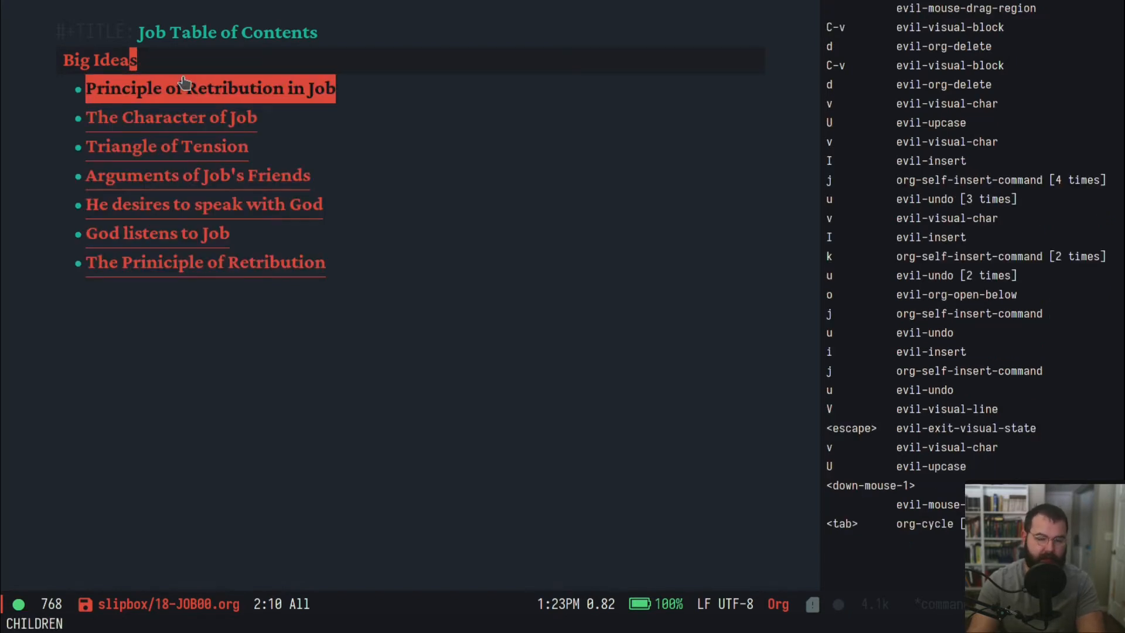
- Open the linked note "Principle of Retribution in Job" and look through its Links section and body text
click(209, 100)
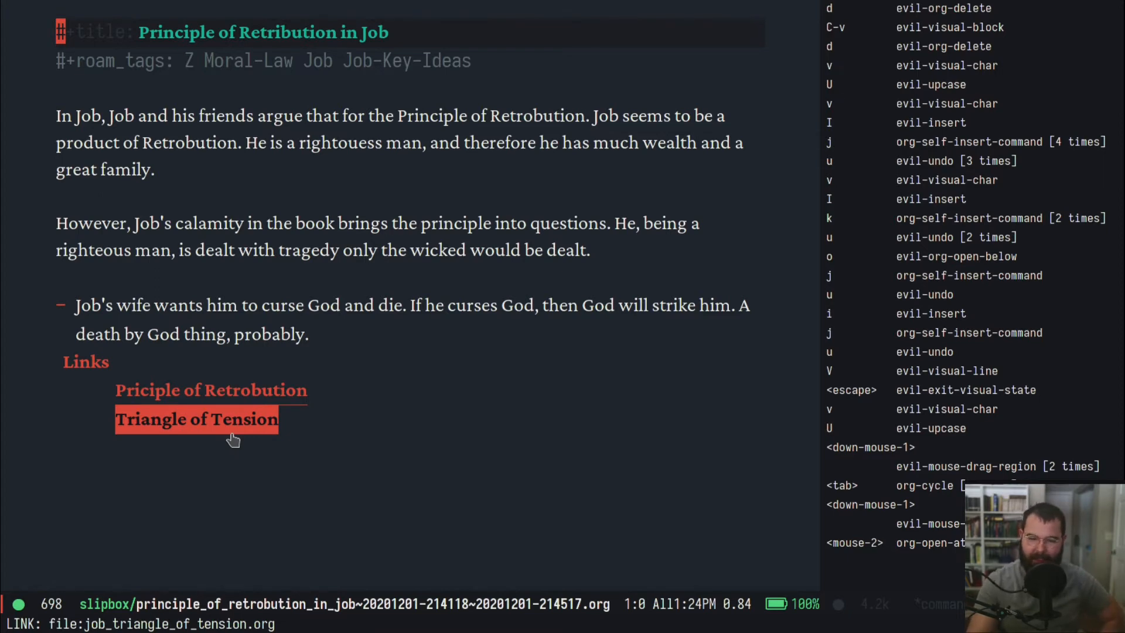
click(586, 460)
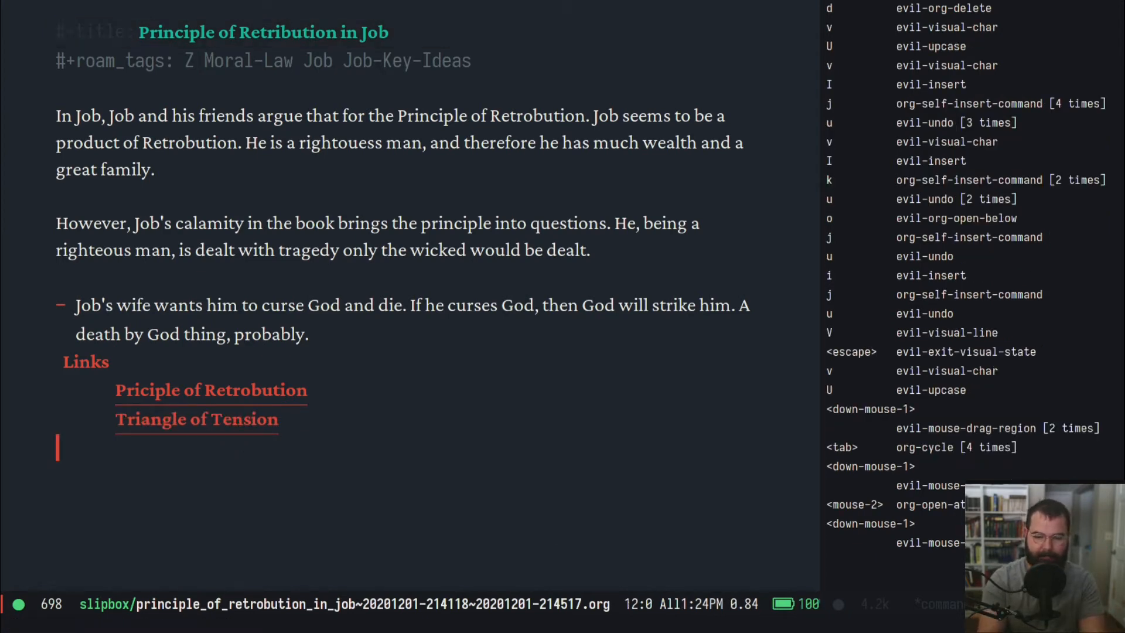
key(k)
key(k)
key(k)
key(k)
key(k)
key(k)
key(k)
key(k)
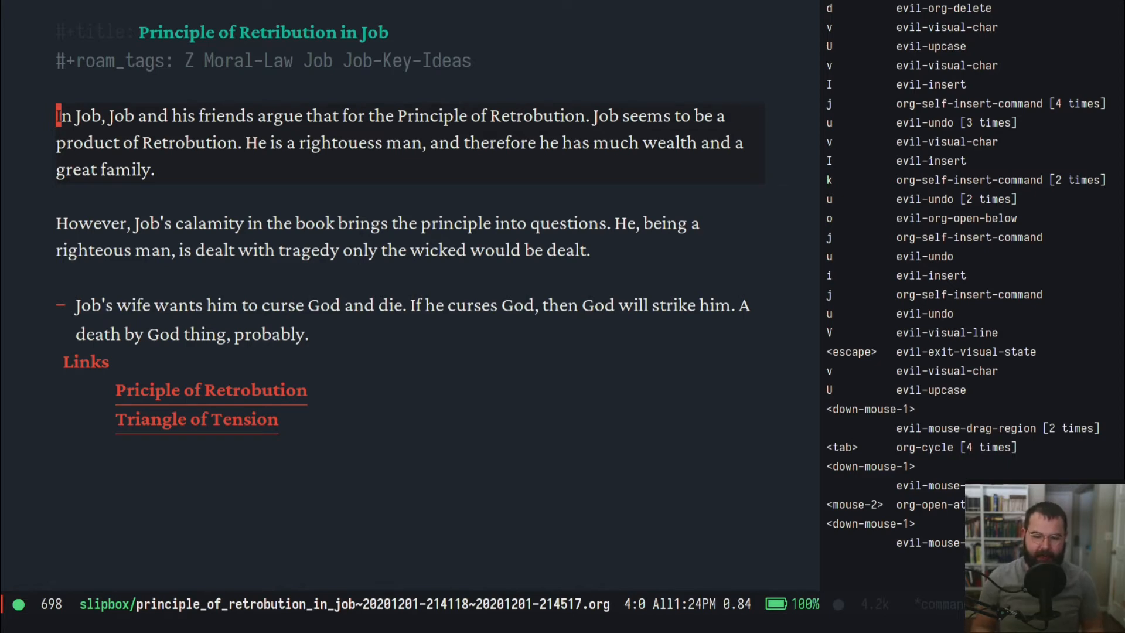
- Switch back to the previously viewed Job Table of Contents note
key(space)
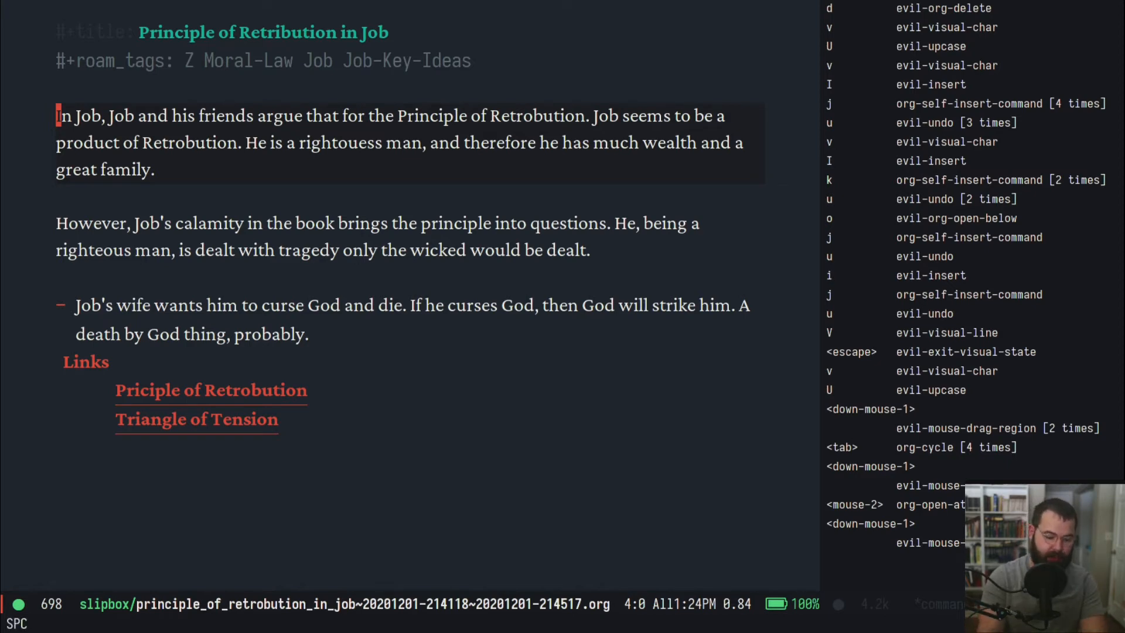
key(grave)
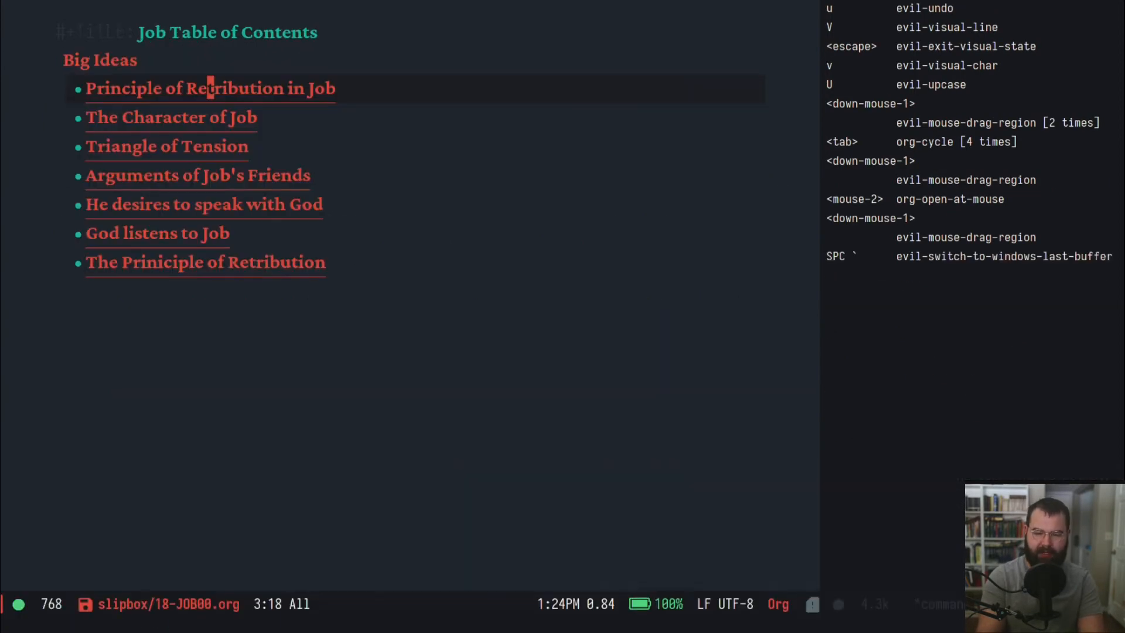
key(j)
key(k)
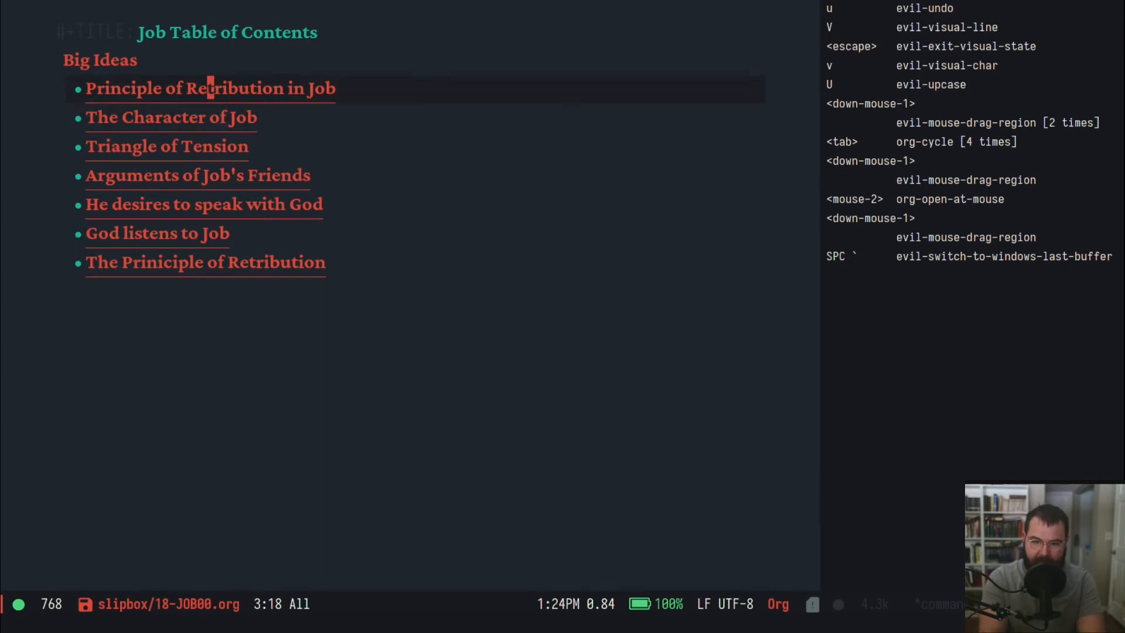
- Open the linked note "The Priniciple of Retribution" from the end of the list and look through its text
key(j)
key(j)
key(j)
key(j)
key(j)
key(j)
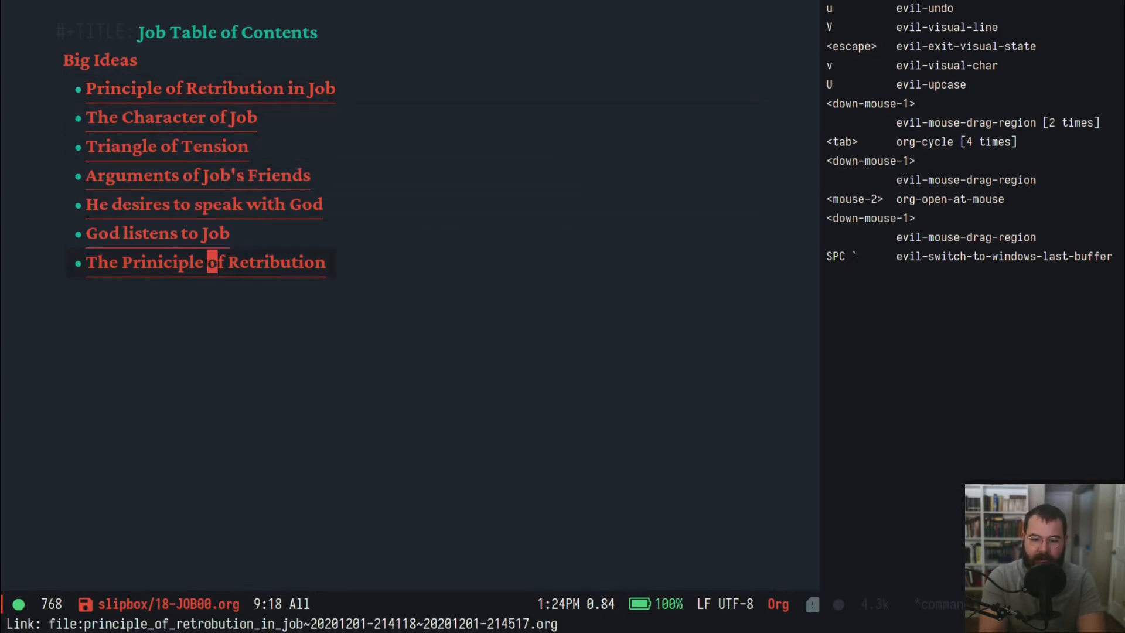
key(Return)
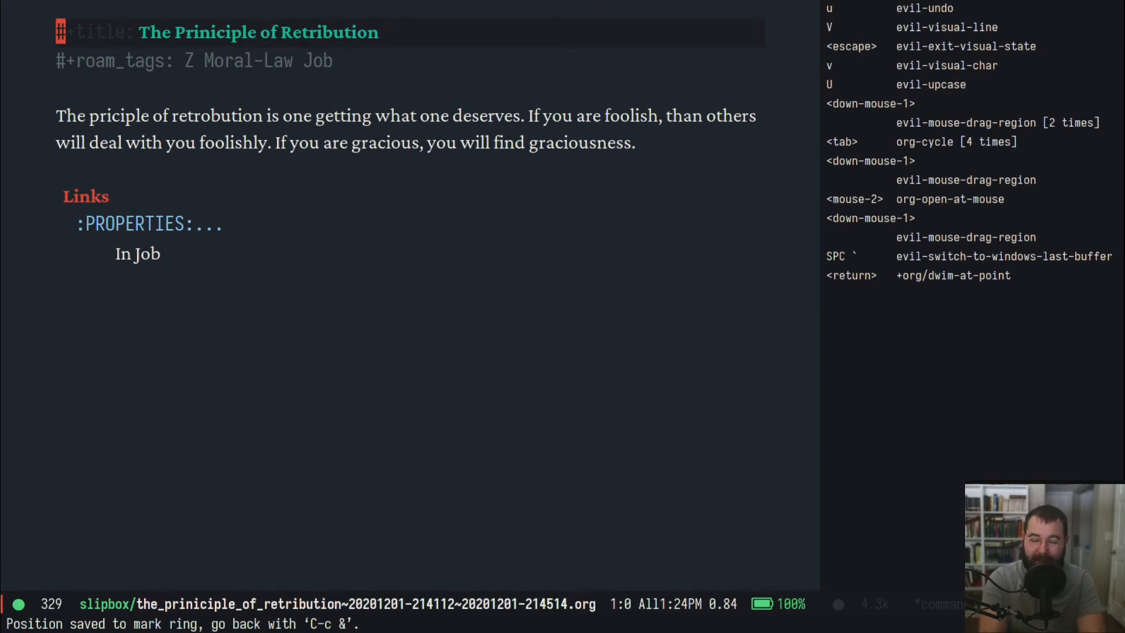
key(j)
key(j)
key(j)
key(k)
key(k)
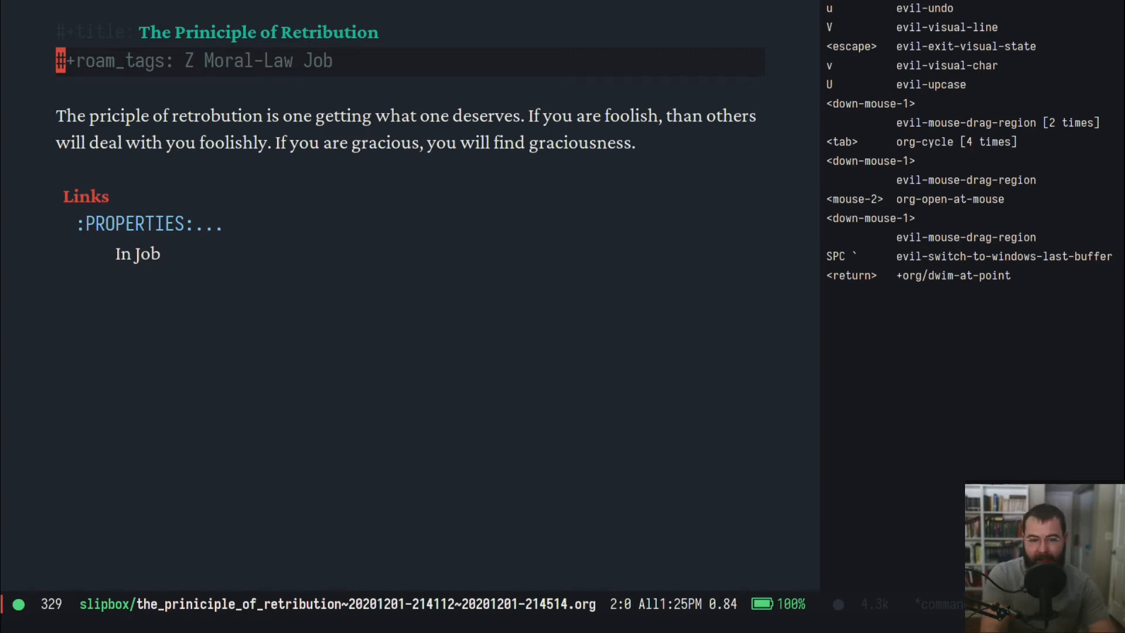
- Switch back to the Job Table of Contents note and delete the "The Priniciple of Retribution" entry from the end of the list
key(space)
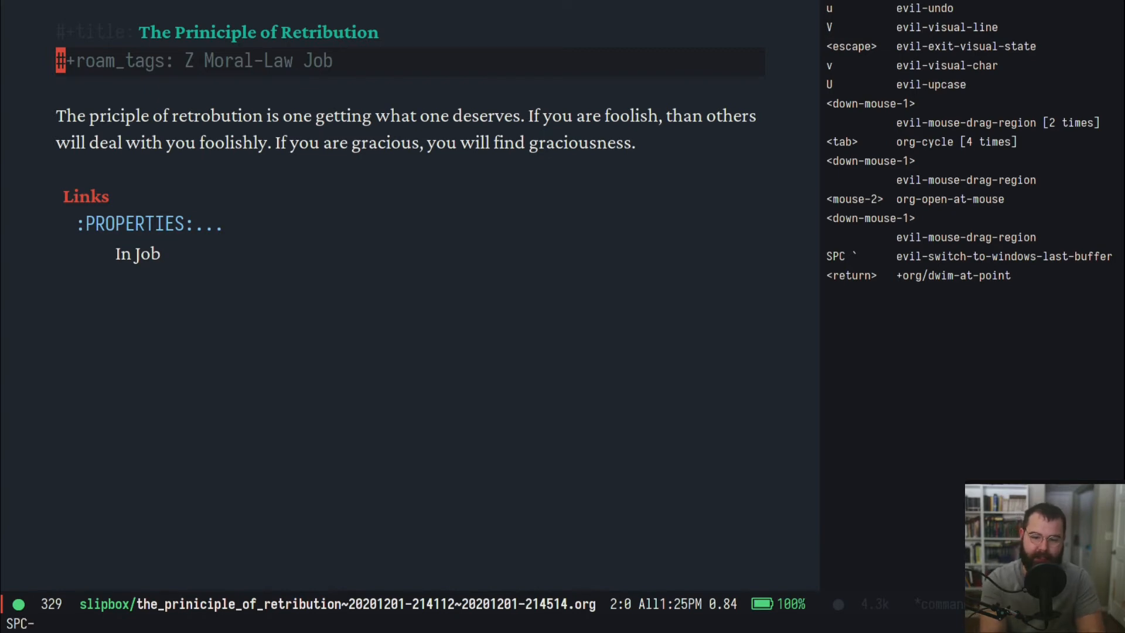
key(Escape)
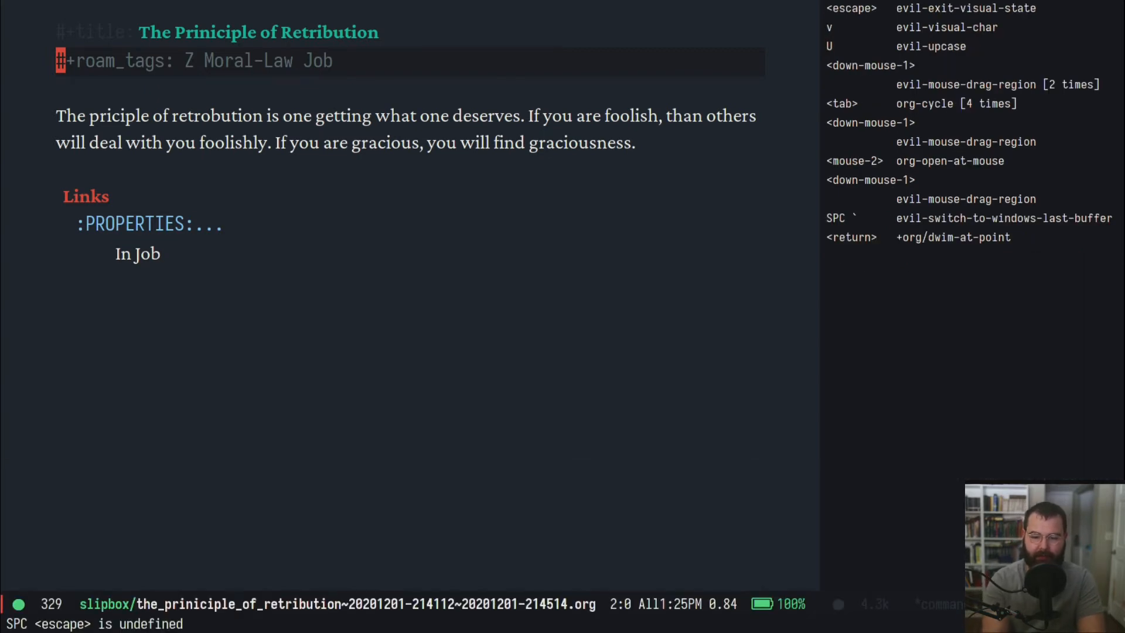
key(space)
key(grave)
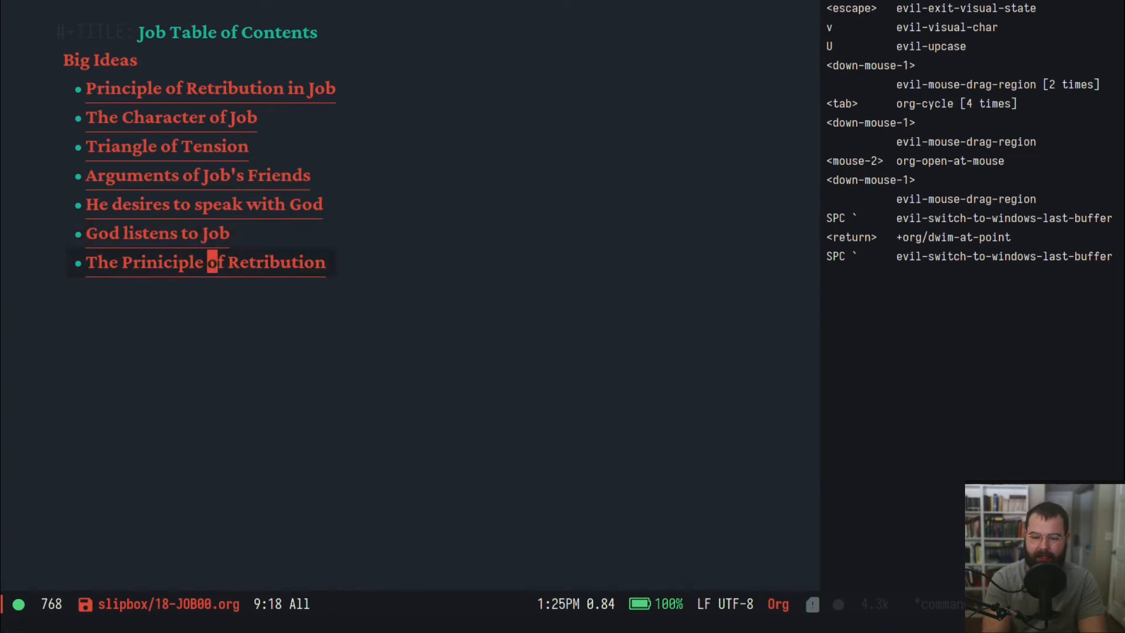
key(d)
key(d)
- Open the linked note "Principle of Retribution in Job" and go through it to its Links section
key(k)
key(k)
key(k)
key(k)
key(k)
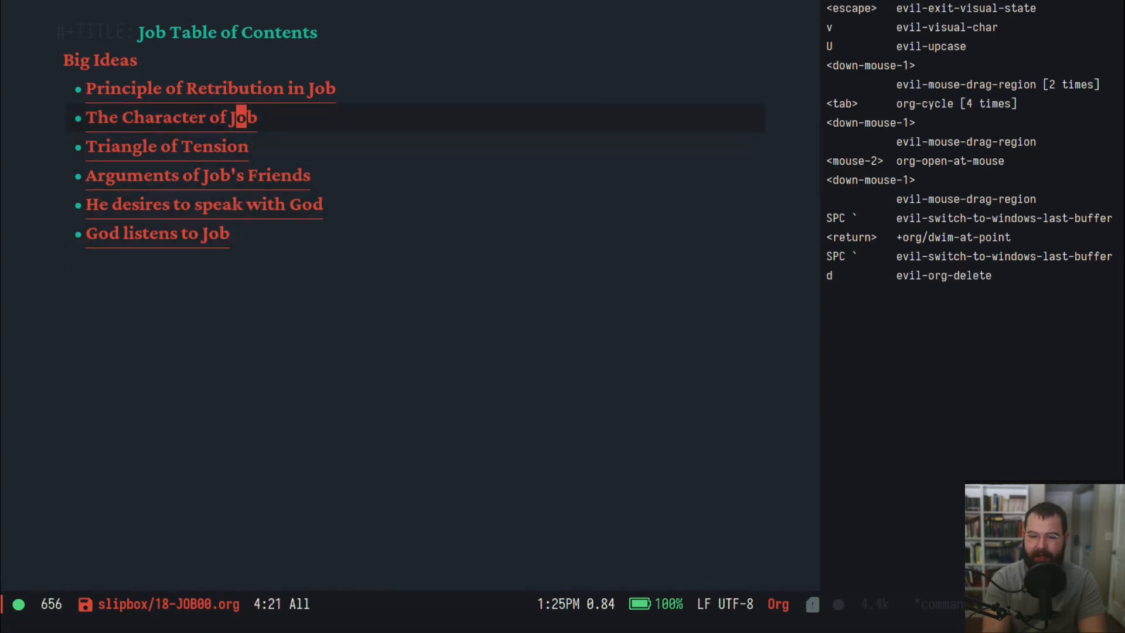
key(Return)
key(j)
key(j)
key(j)
key(j)
key(j)
key(k)
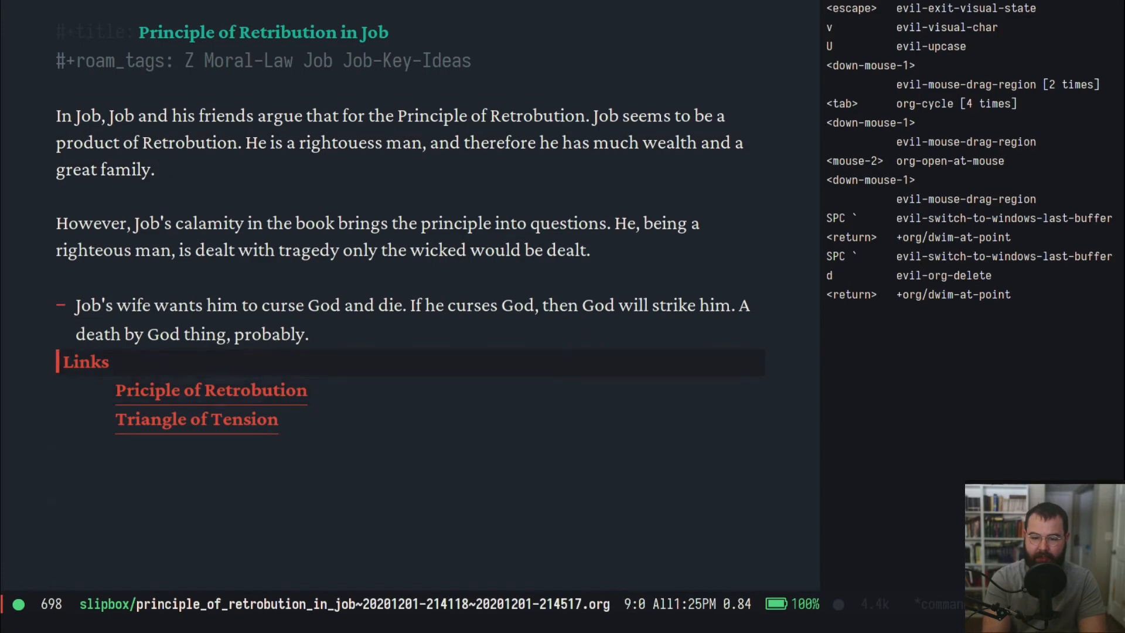
- Follow the "Priciple of Retrobution" link in the Links section and switch back to the "Principle of Retribution in Job" note
key(j)
key(l)
key(l)
key(l)
key(l)
key(l)
key(Return)
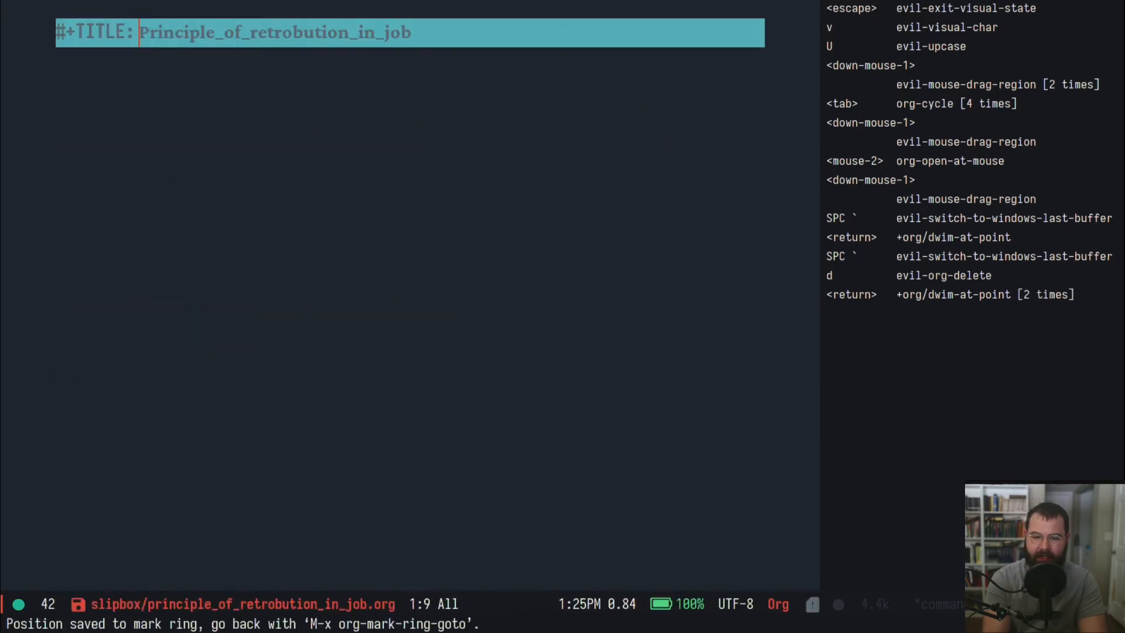
text(jk)
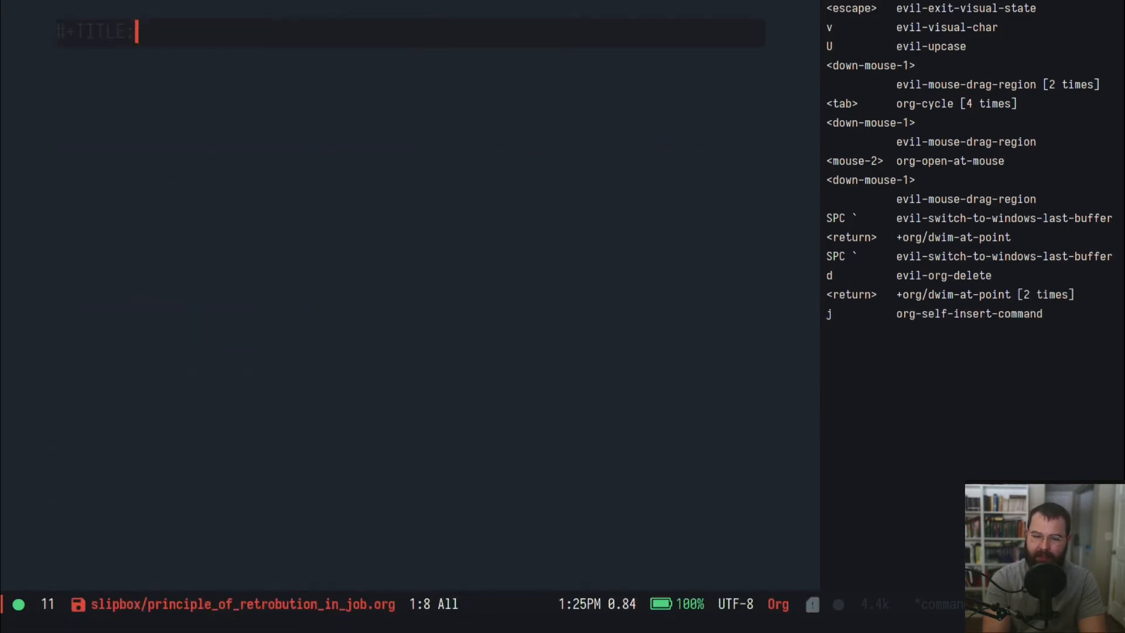
key(space)
key(grave)
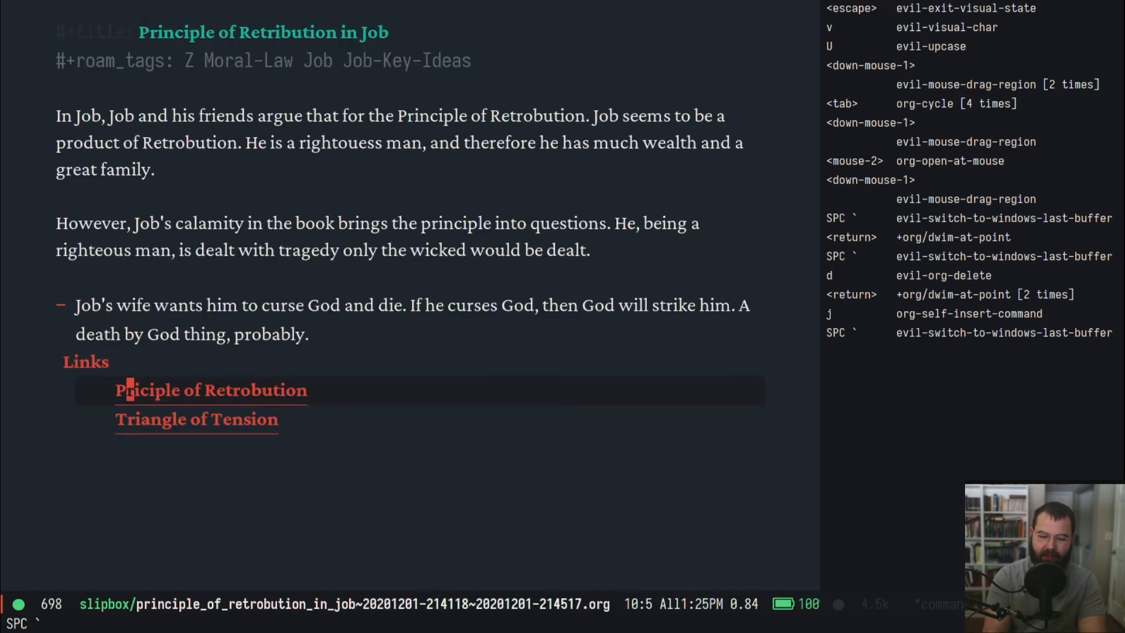
- Find and open the Job Table of Contents note with the Org-roam file finder by searching for "Job"
key(space)
key(Escape)
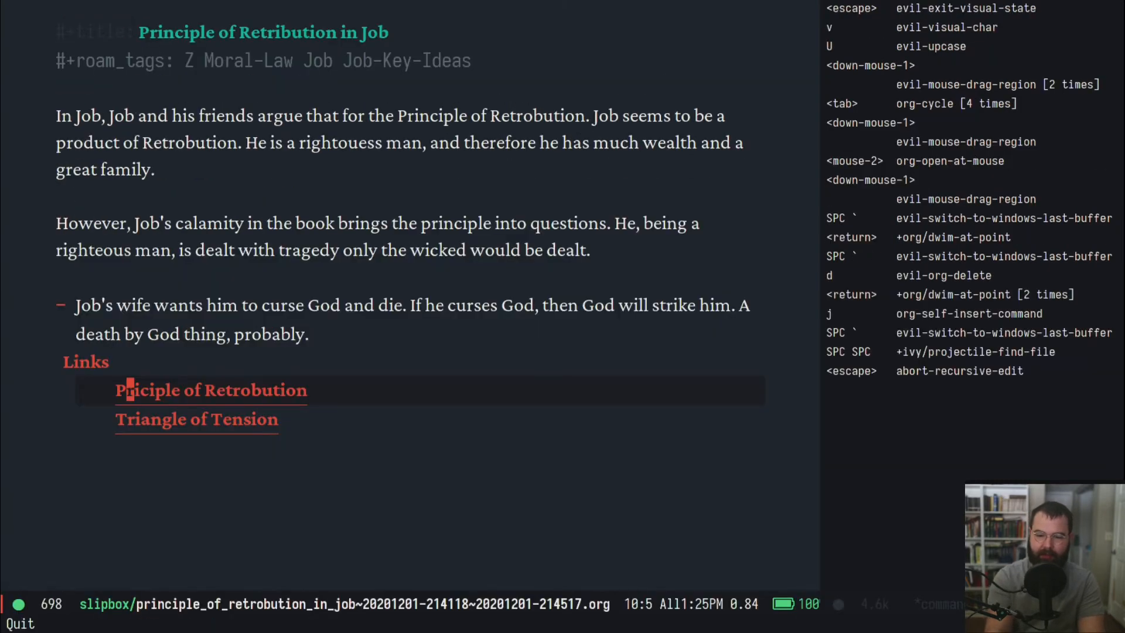
key(space)
text(nrfTod)
key(BackSpace)
key(BackSpace)
key(BackSpace)
text(Job)
key(Return)
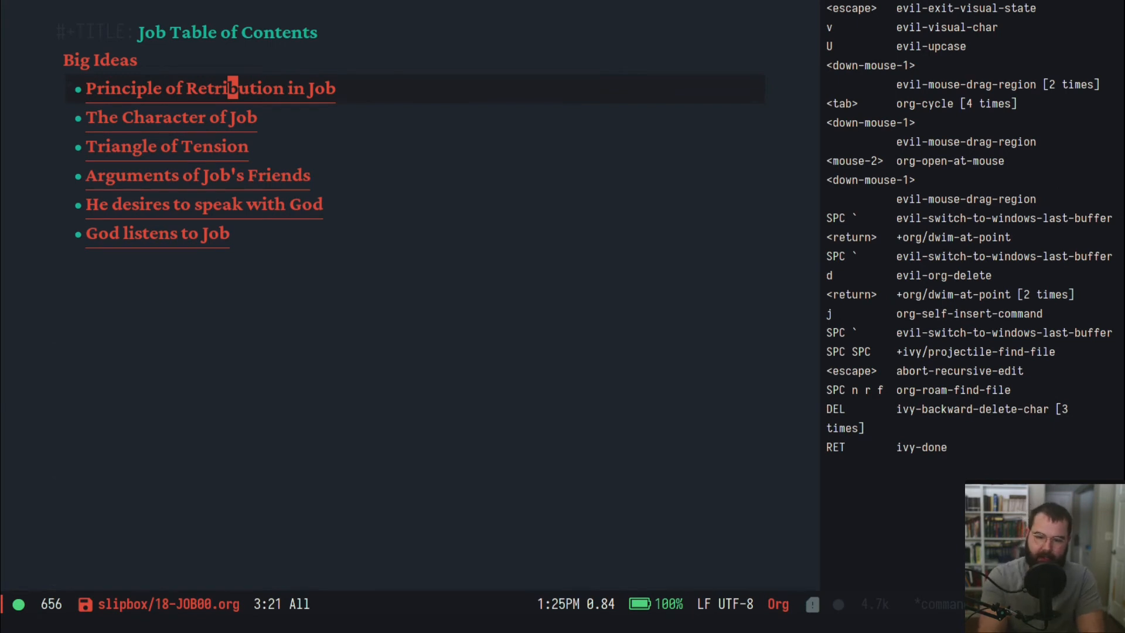
- Look through the list of linked notes under Big Ideas down to "God listens to Job"
key(j)
key(j)
key(j)
key(j)
key(j)
key(k)
key(k)
key(k)
key(j)
key(j)
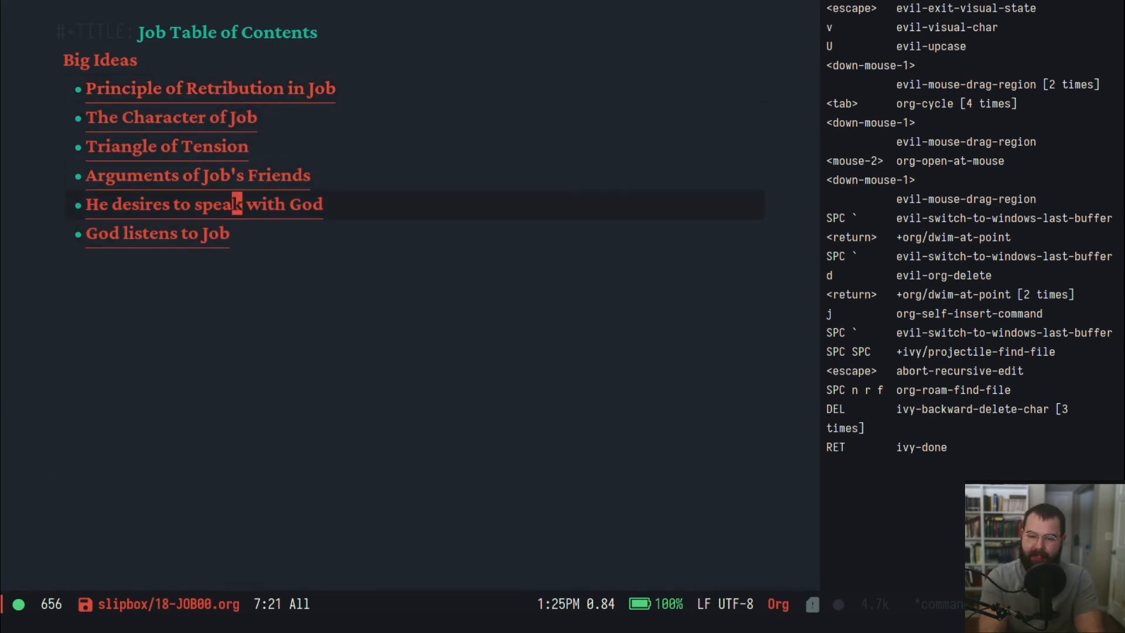
key(j)
key(j)
key(k)
key(j)
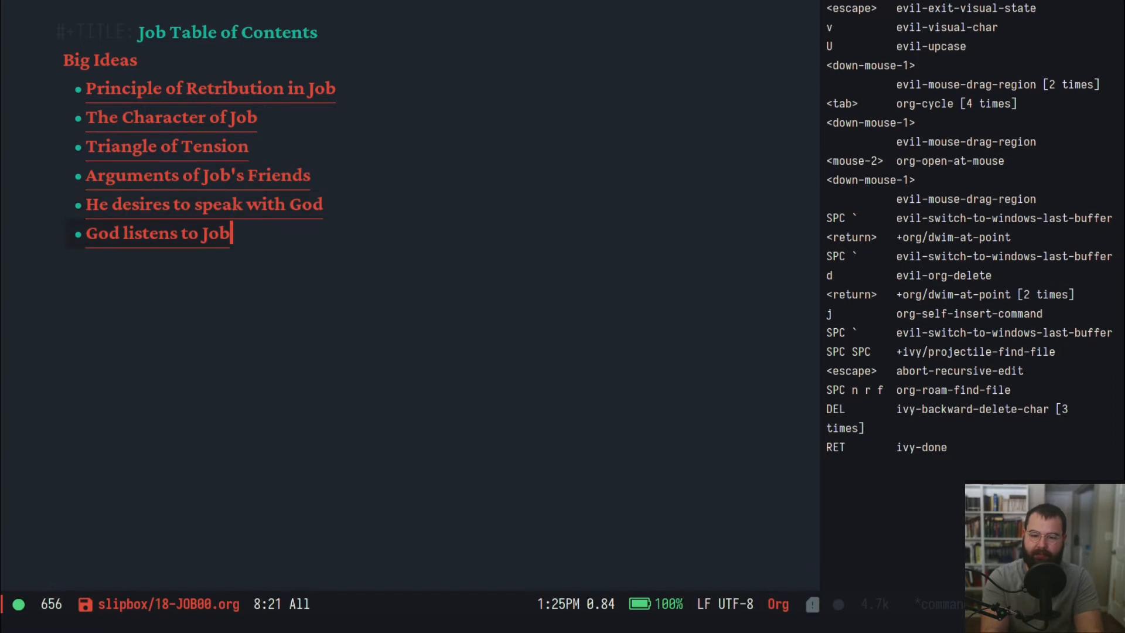
- Add a new heading "Setting" at the same level below the Big Ideas section
key(k)
key(k)
key(k)
key(k)
key(k)
key(k)
key(ctrl+Return)
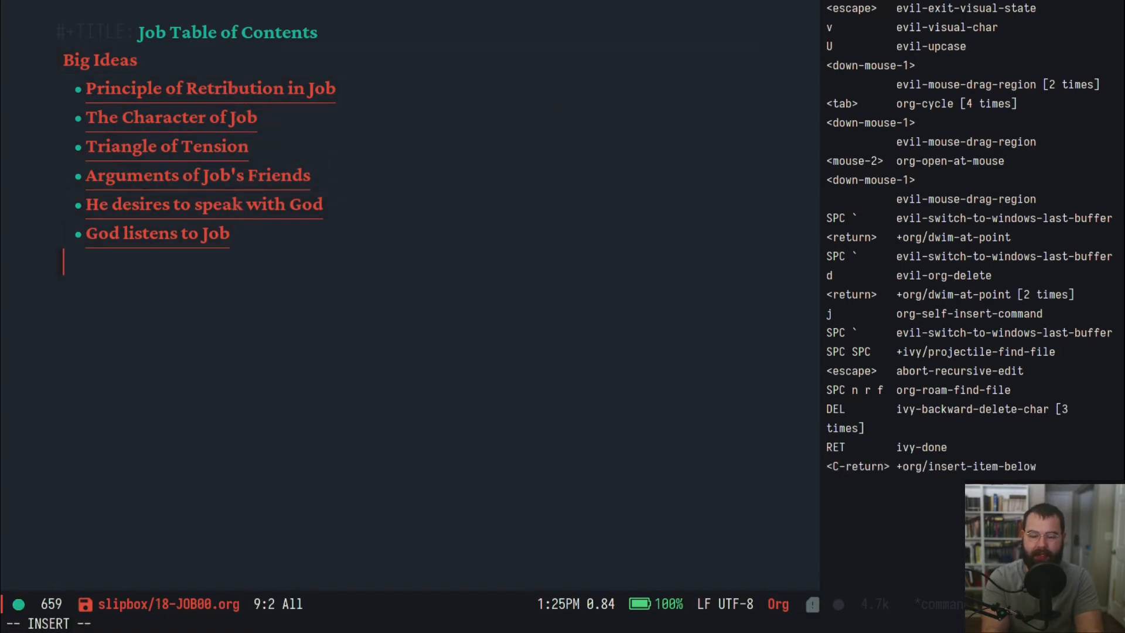
text(Setting)
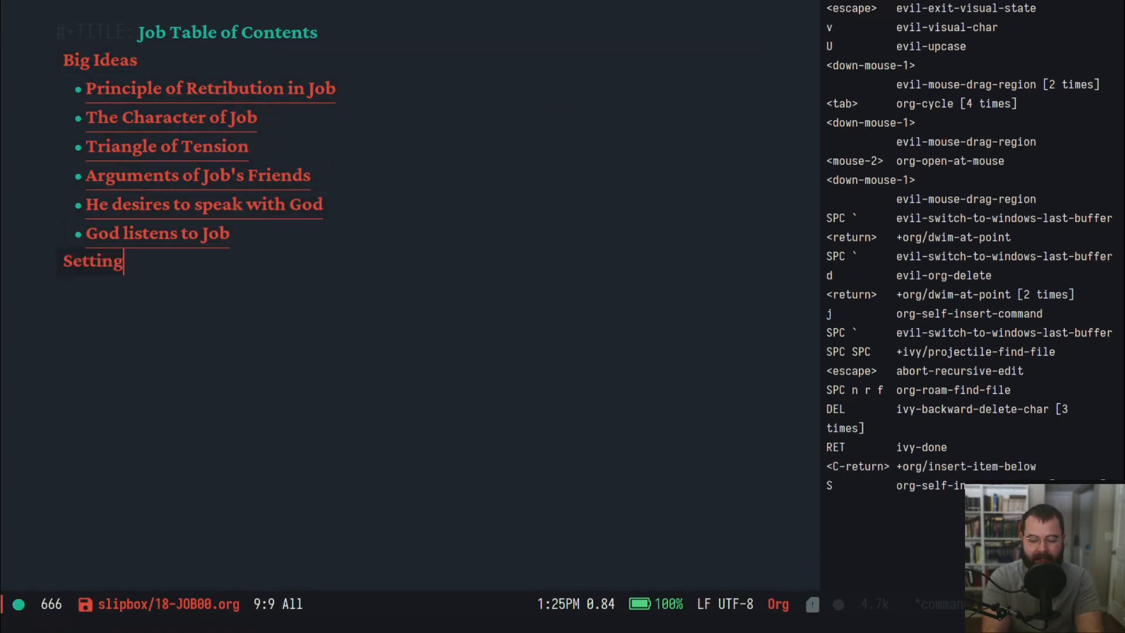
- Insert a blank line between the Big Ideas list and the Setting heading, and open a new line under Setting
key(Escape)
key(j)
key(k)
key(o)
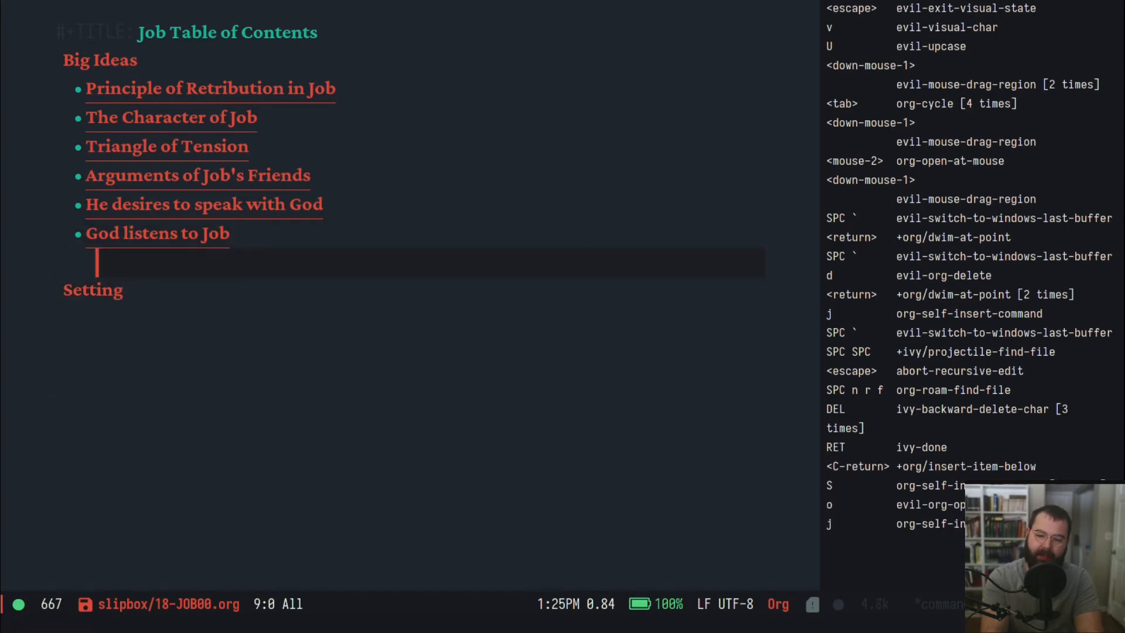
key(j)
key(j)
key(k)
key(j)
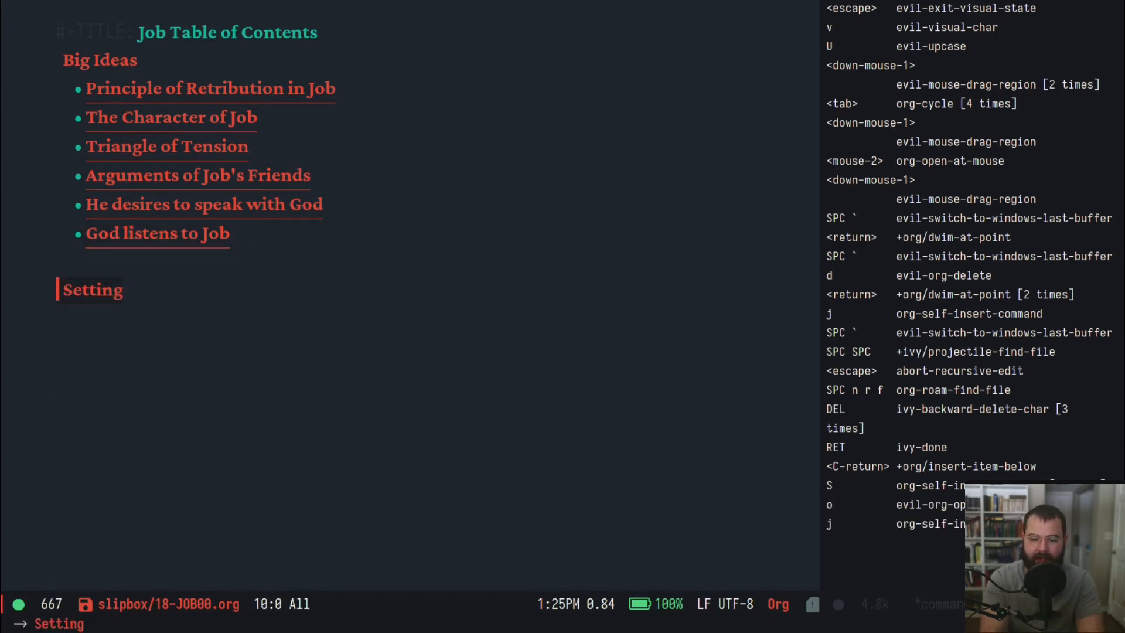
key(o)
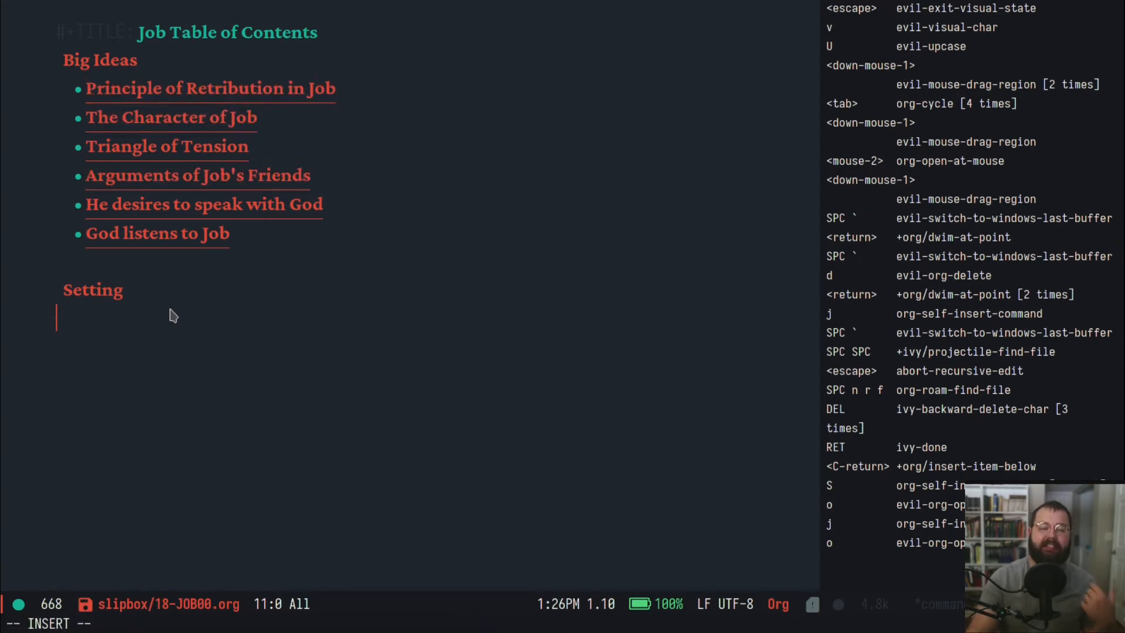
- Open the linked note "God listens to Job", look at its text, and switch back to the previous note
click(156, 226)
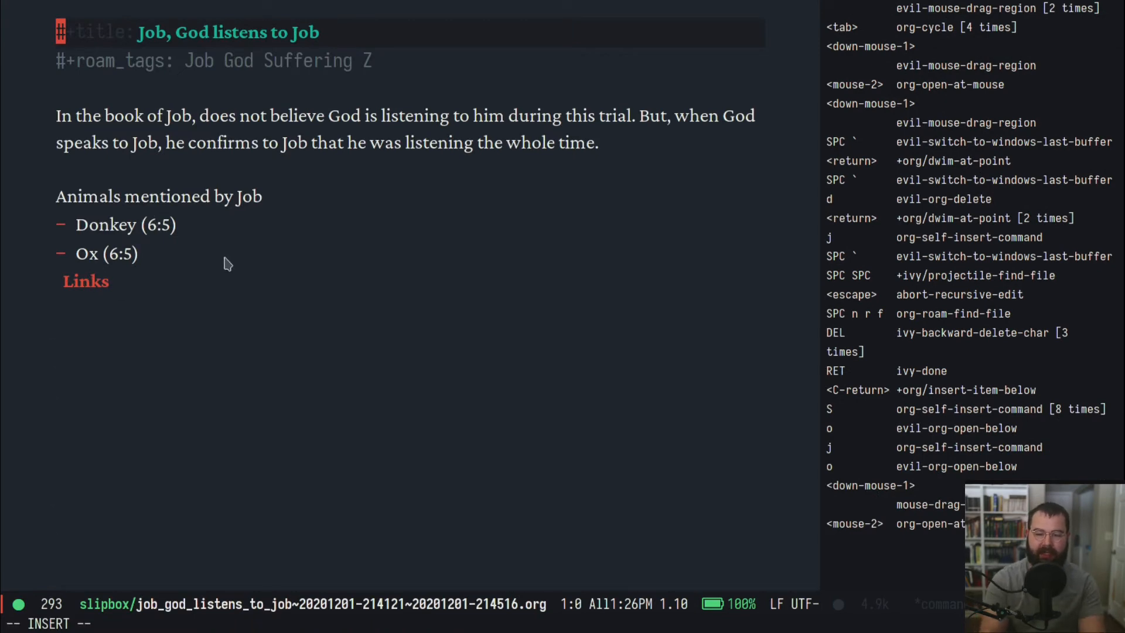
key(space)
key(grave)
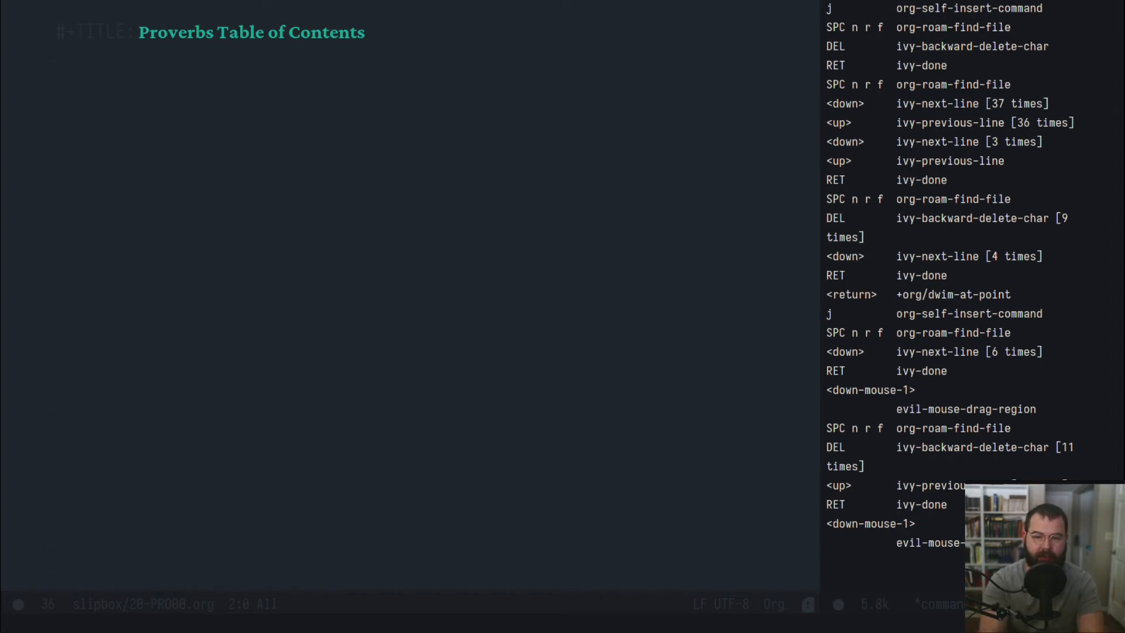
- Add a blank line below the title of the Proverbs Table of Contents note
click(412, 180)
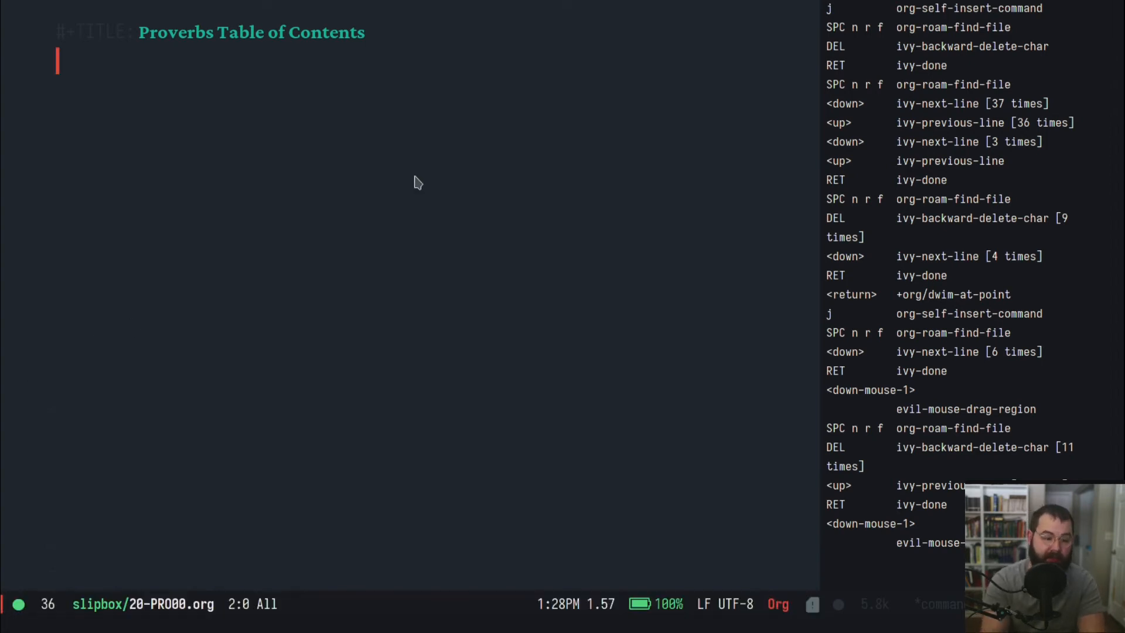
key(k)
key(j)
key(j)
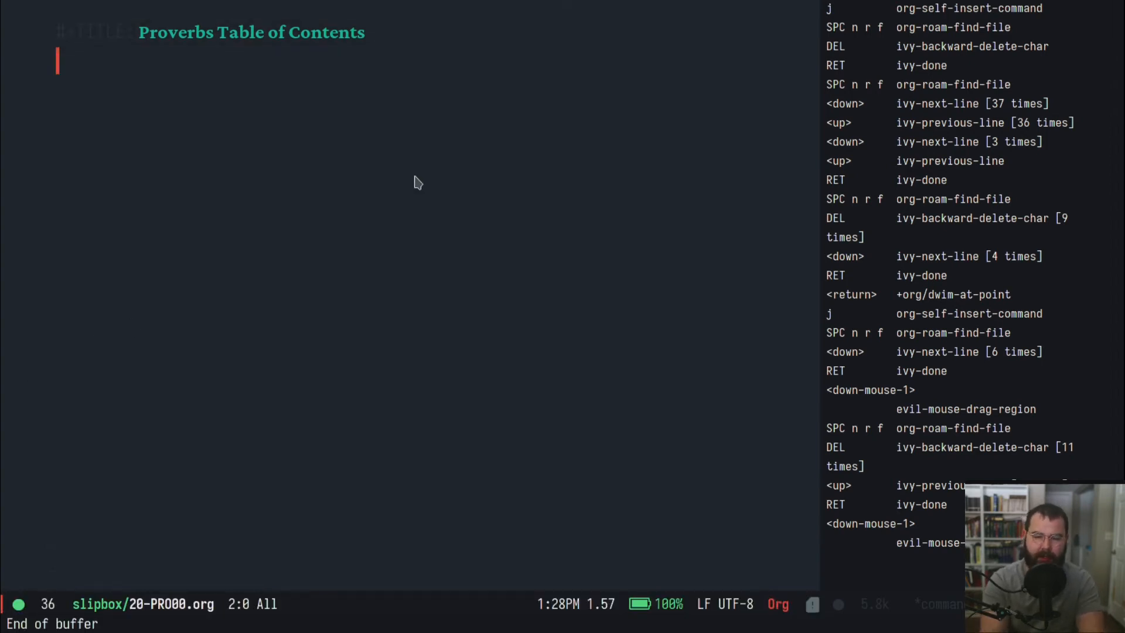
key(o)
key(j)
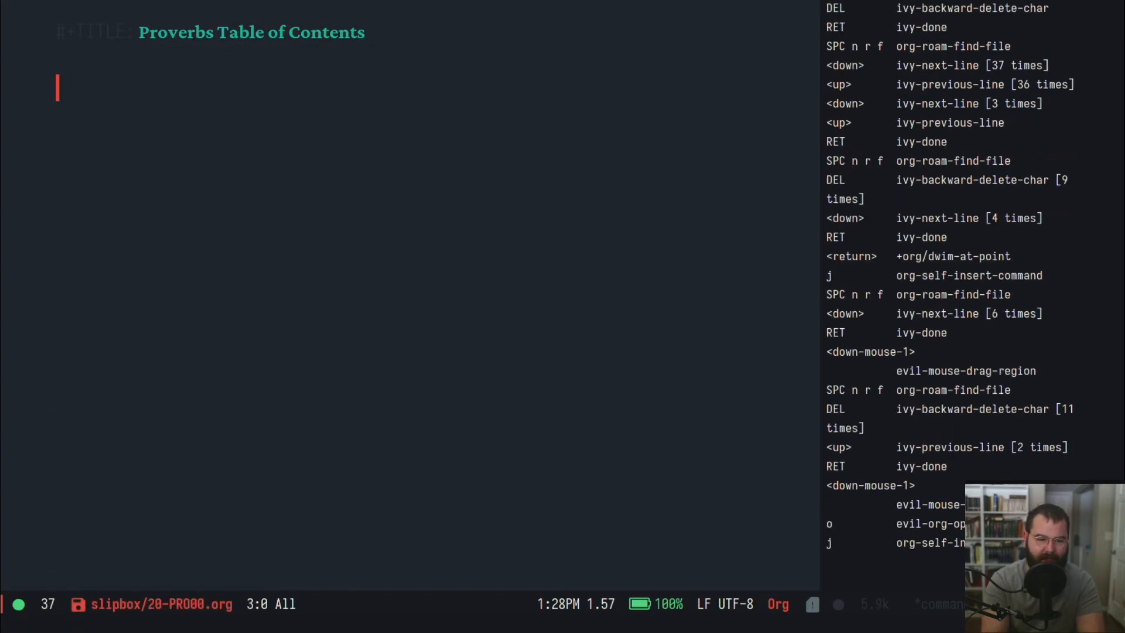
key(space)
key(n)
key(r)
key(f)
key(Escape)
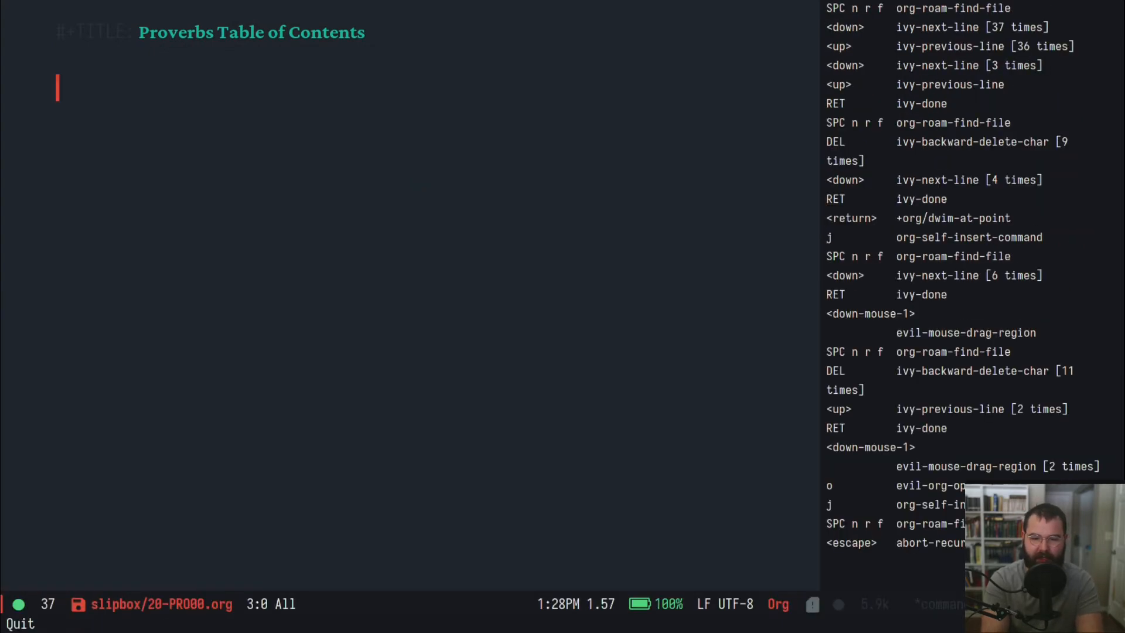
key(space)
key(r)
key(Escape)
- Insert an Org-roam link to the note "Proverbs, Choose Your Women Carefully", searching for "Prover"
key(space)
text(nri)
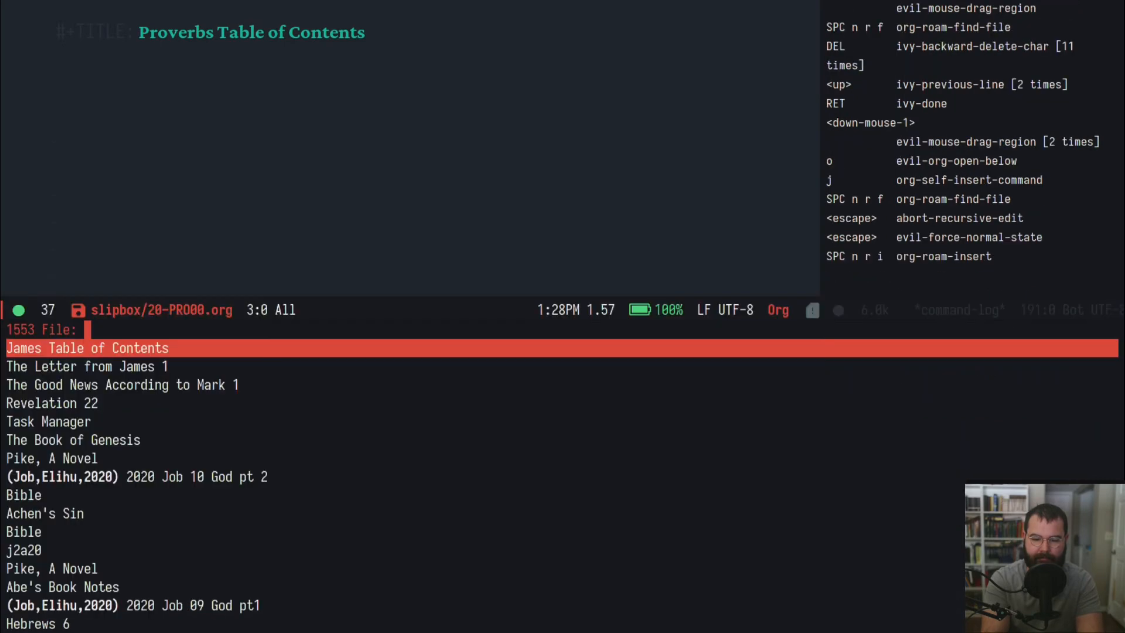
text(Prover)
key(Down)
key(Down)
key(Down)
key(Down)
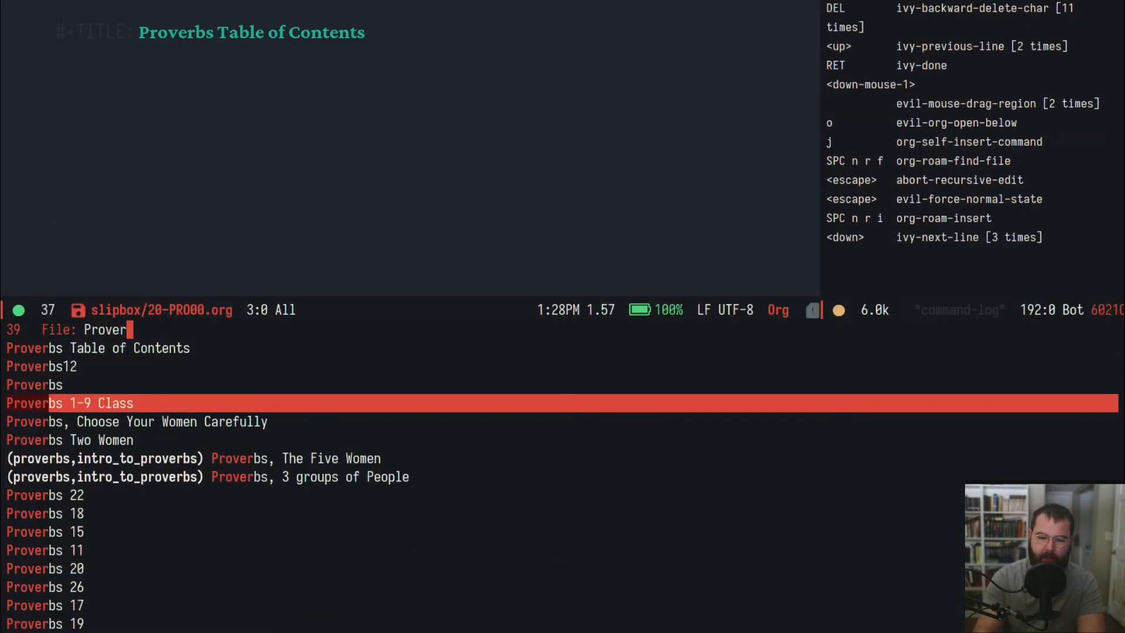
key(Return)
- Open another blank line directly above the "Proverbs, Choose Your Women Carefully" link
key(k)
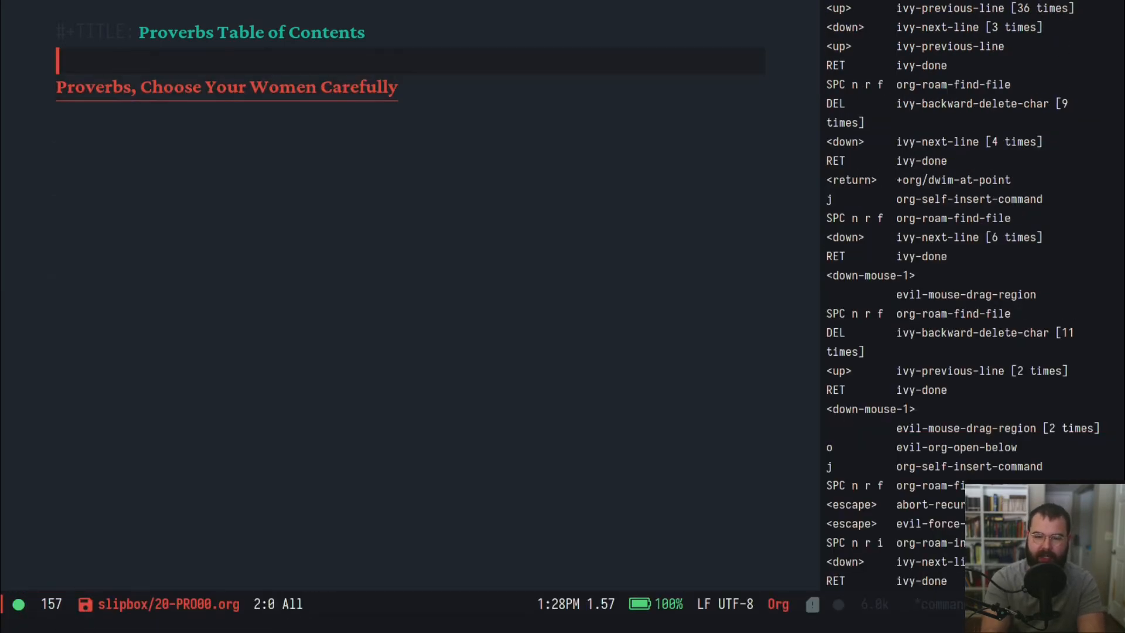
key(o)
key(j)
key(k)
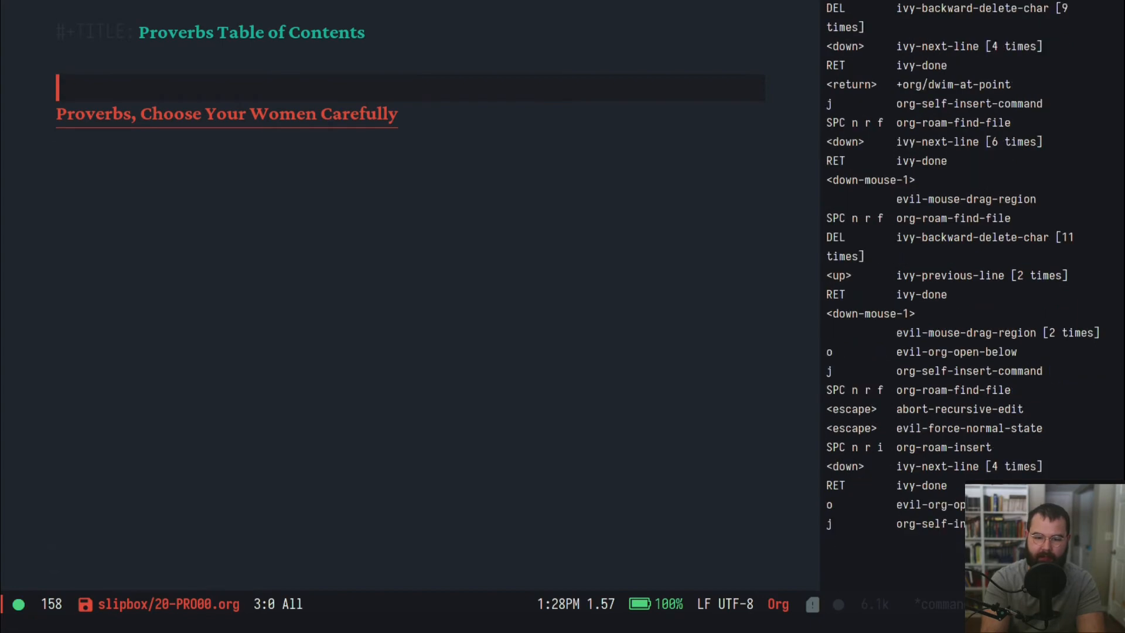
key(space)
key(n)
key(r)
key(i)
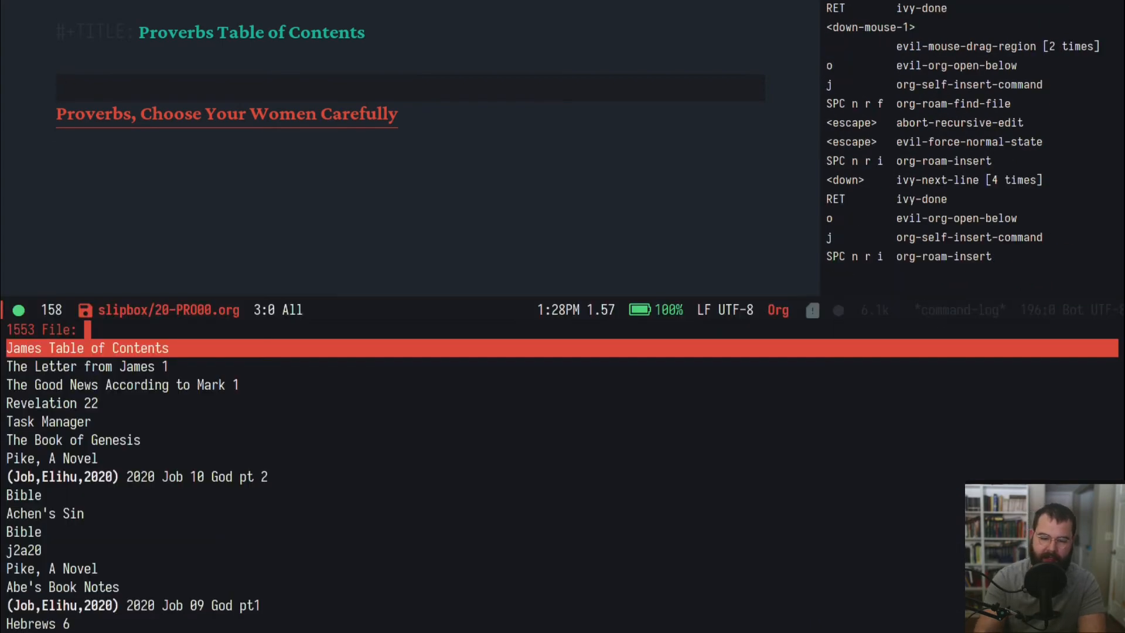
key(Down)
key(Down)
key(Down)
key(Down)
key(Escape)
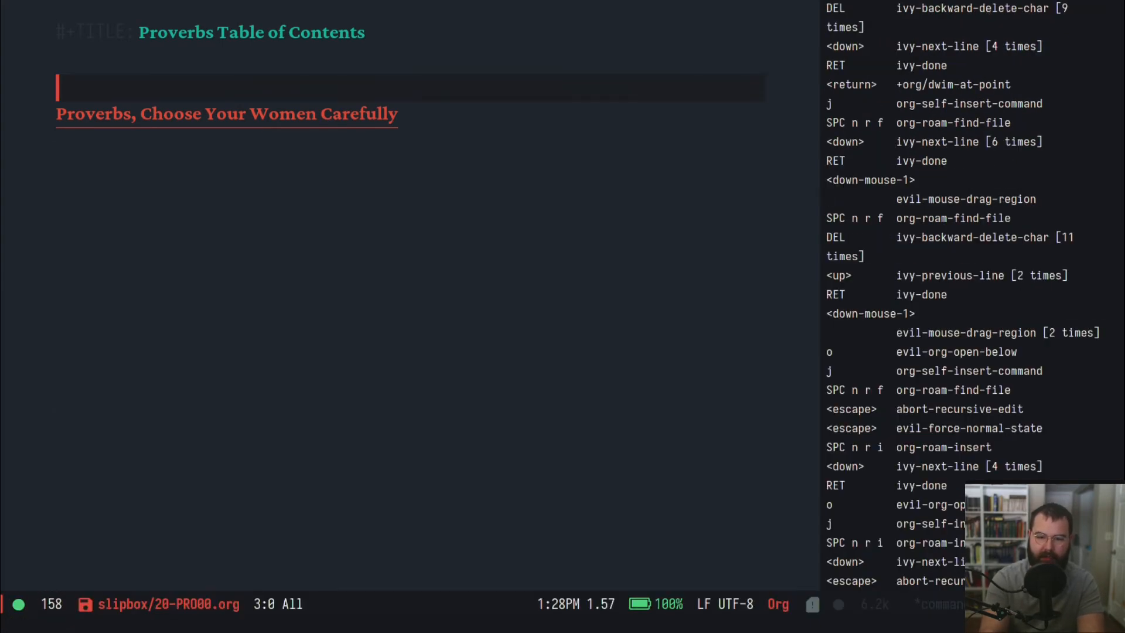
- Enter the top-level heading "Big Ideas" on the blank line above the link, correcting mistyped characters
text(iB)
key(BackSpace)
text(()
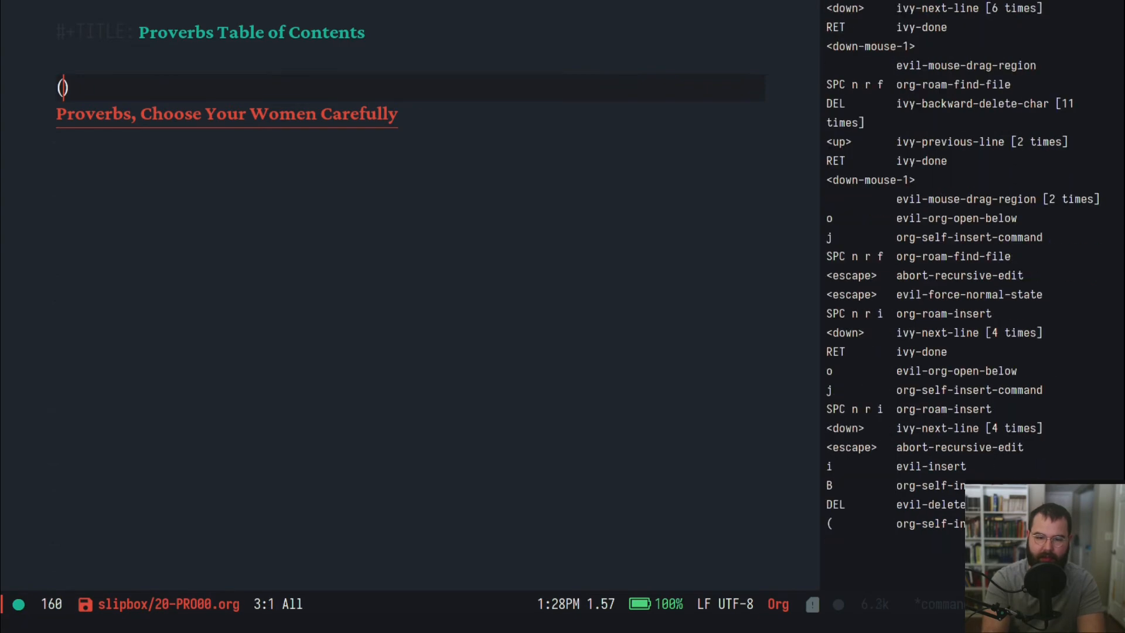
key(BackSpace)
text(*b)
key(BackSpace)
text(bi)
key(BackSpace)
key(BackSpace)
text(Bibl)
key(BackSpace)
key(BackSpace)
key(BackSpace)
key(BackSpace)
key(space)
text(Big Ideas)
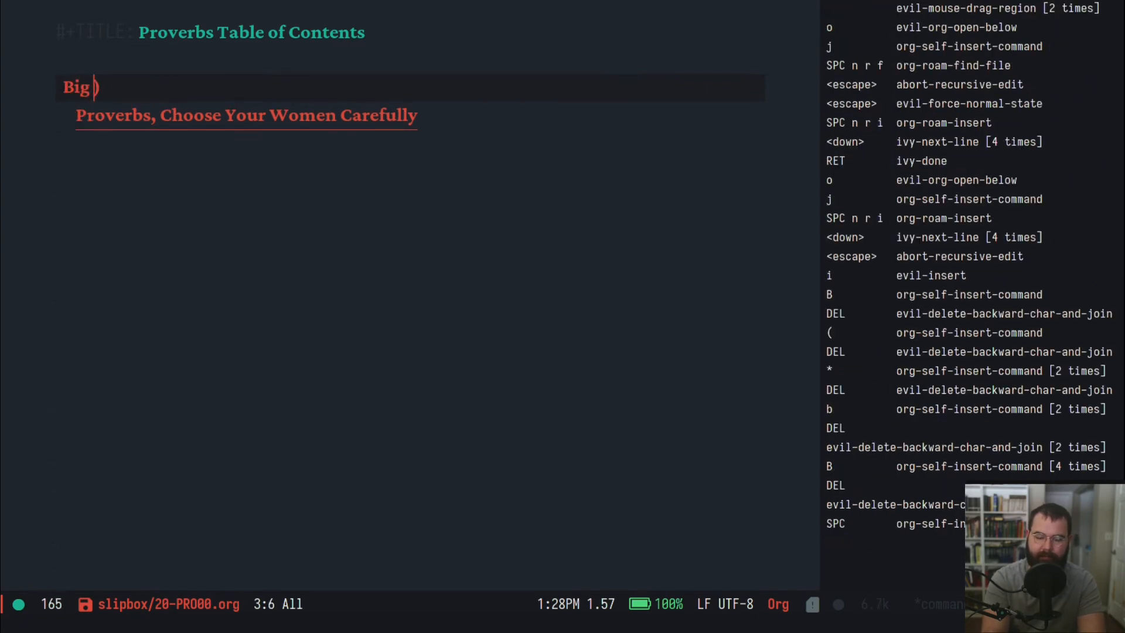
key(BackSpace)
key(BackSpace)
text(as)
key(shift+a)
key(BackSpace)
key(j)
key(k)
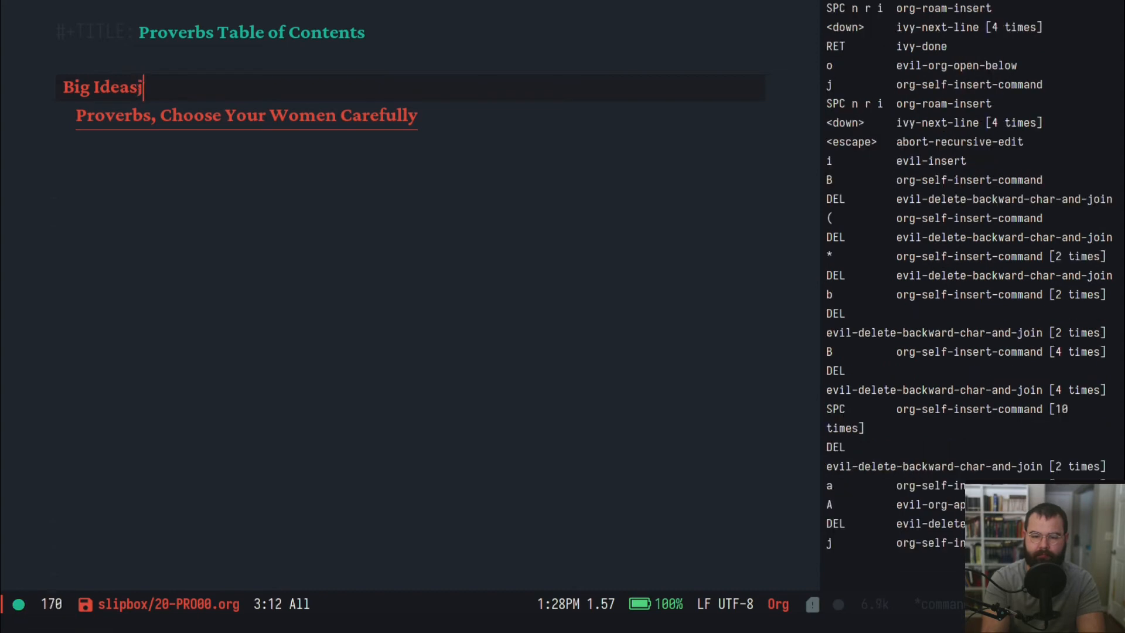
- Turn the "Proverbs, Choose Your Women Carefully" link under Big Ideas into a bulleted list item
key(j)
key(i)
key(Right)
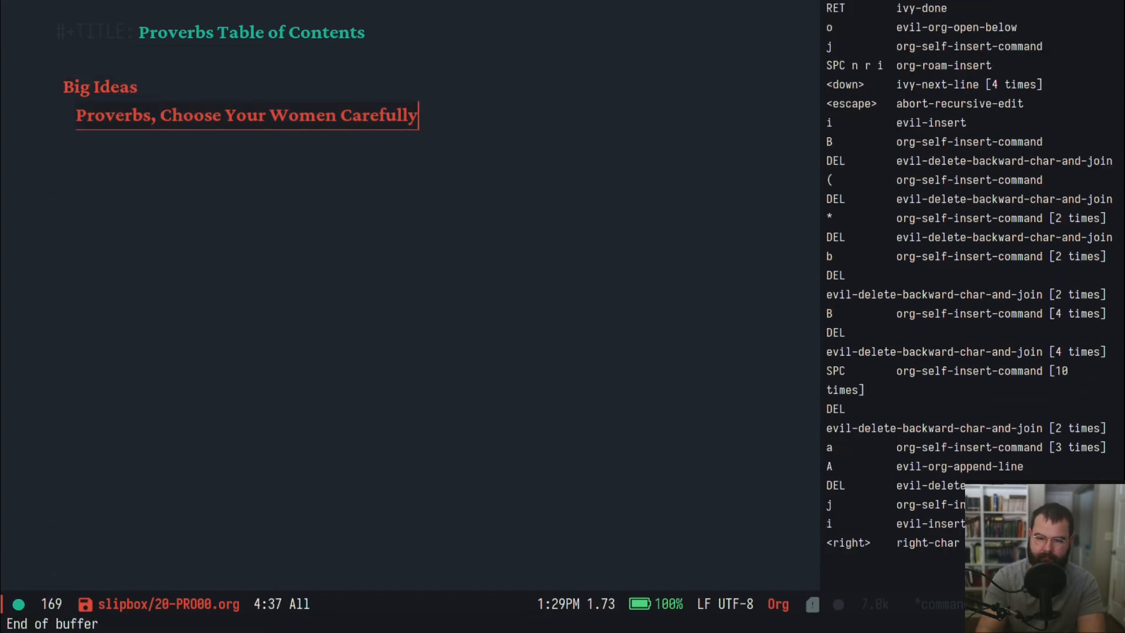
key(j)
key(k)
key(shift+i)
text(*)
- Add four empty bullet items below the link in the Big Ideas list
key(ctrl+Return)
key(ctrl+Return)
key(ctrl+Return)
key(ctrl+Return)
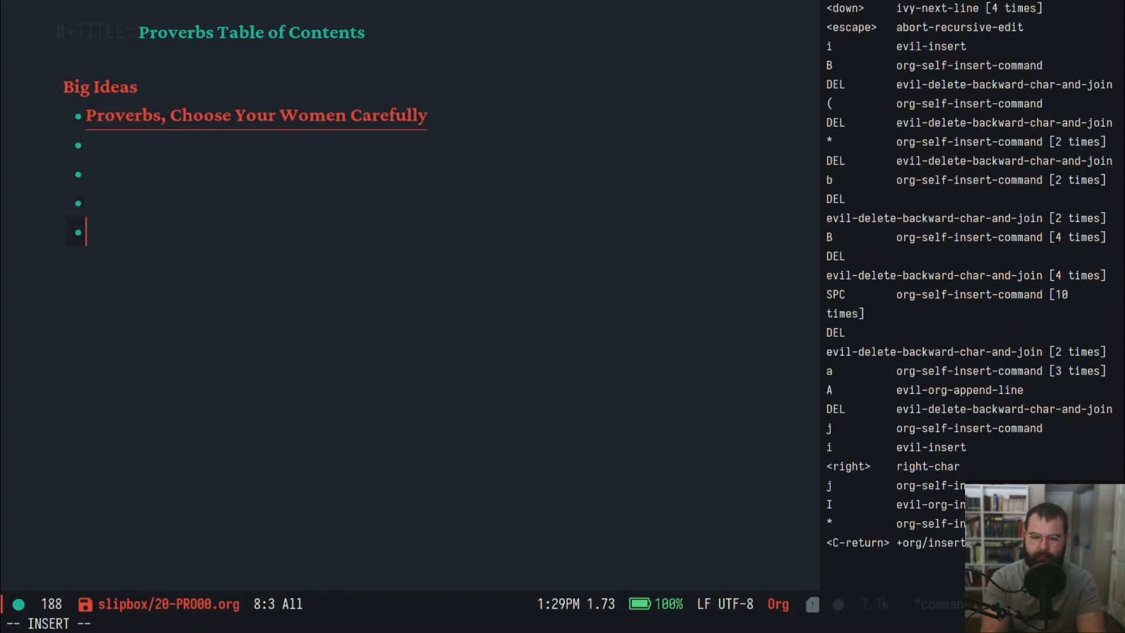
- Insert an Org-roam link to the note "Proverbs, The Five Women" in the first empty bullet under Big Ideas
key(j)
key(k)
key(k)
key(k)
key(k)
key(shift+a)
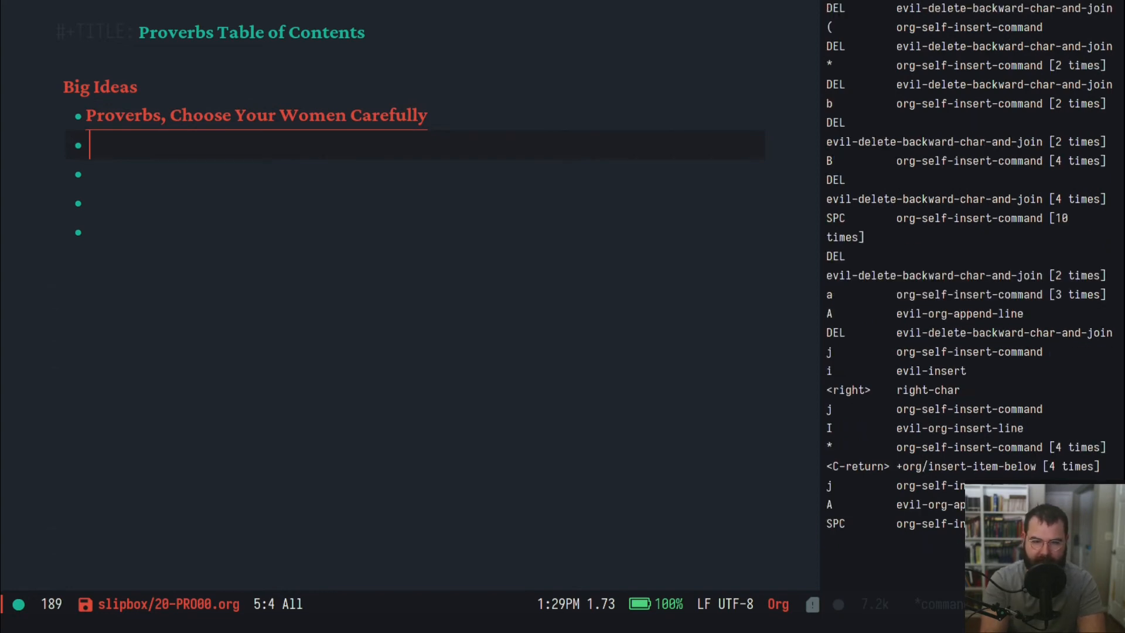
key(Escape)
key(h)
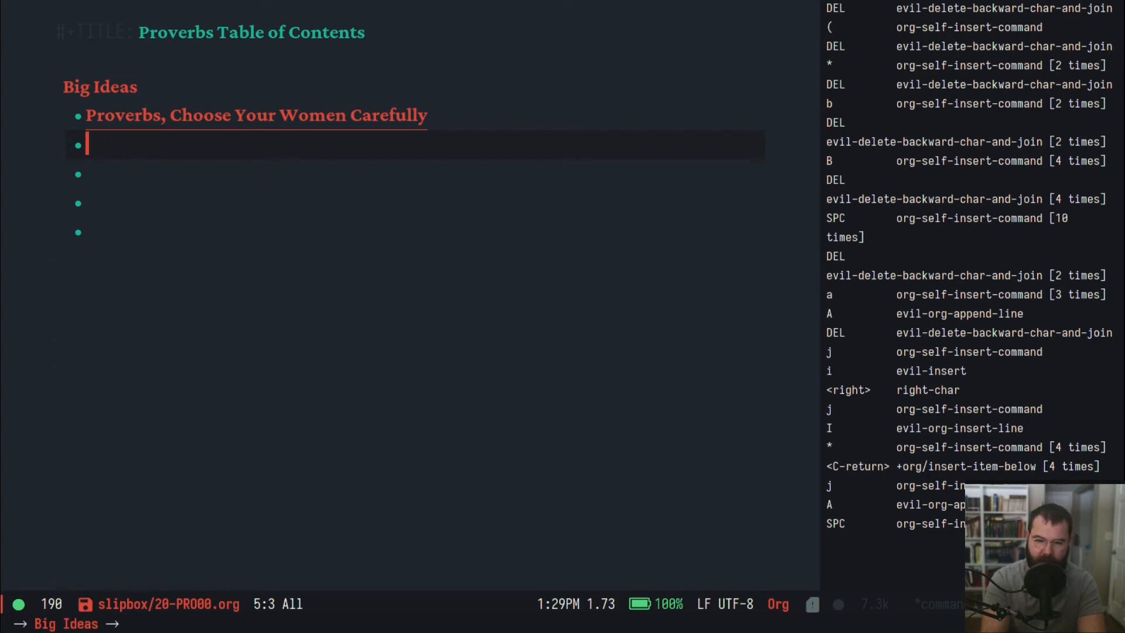
key(space)
text(nriProver)
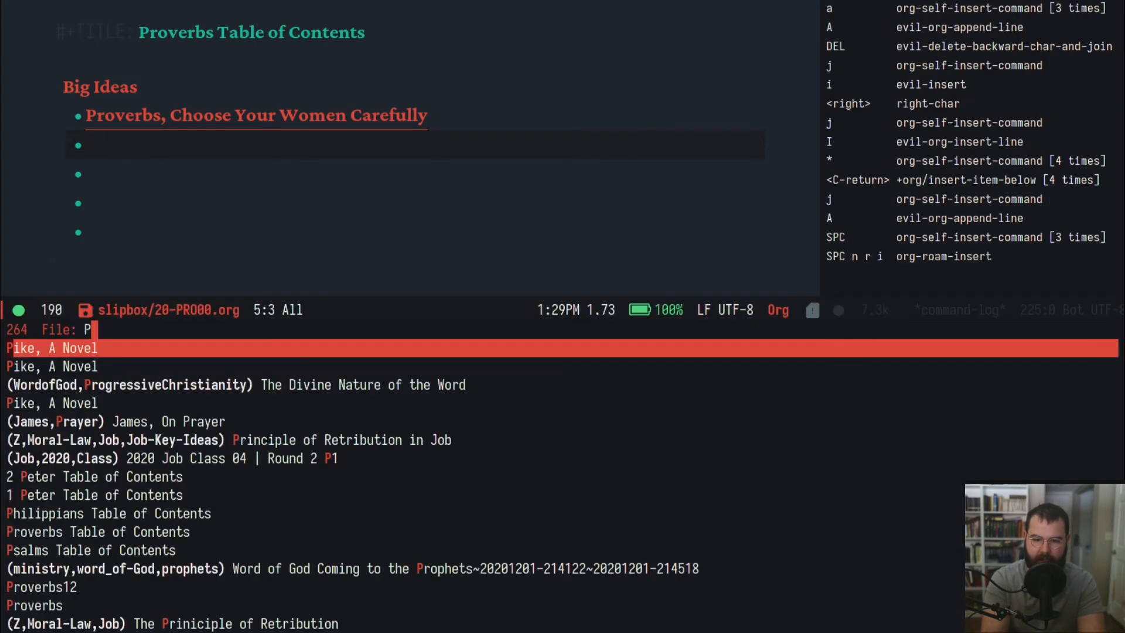
key(Down)
key(Down)
key(Down)
key(Down)
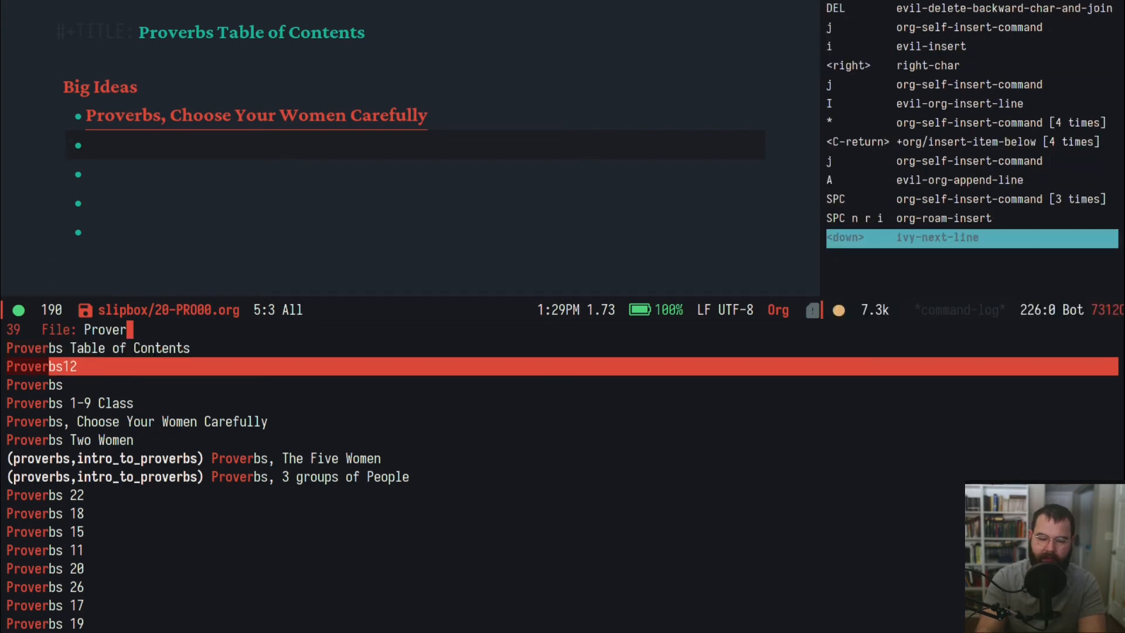
key(Down)
key(Down)
key(Return)
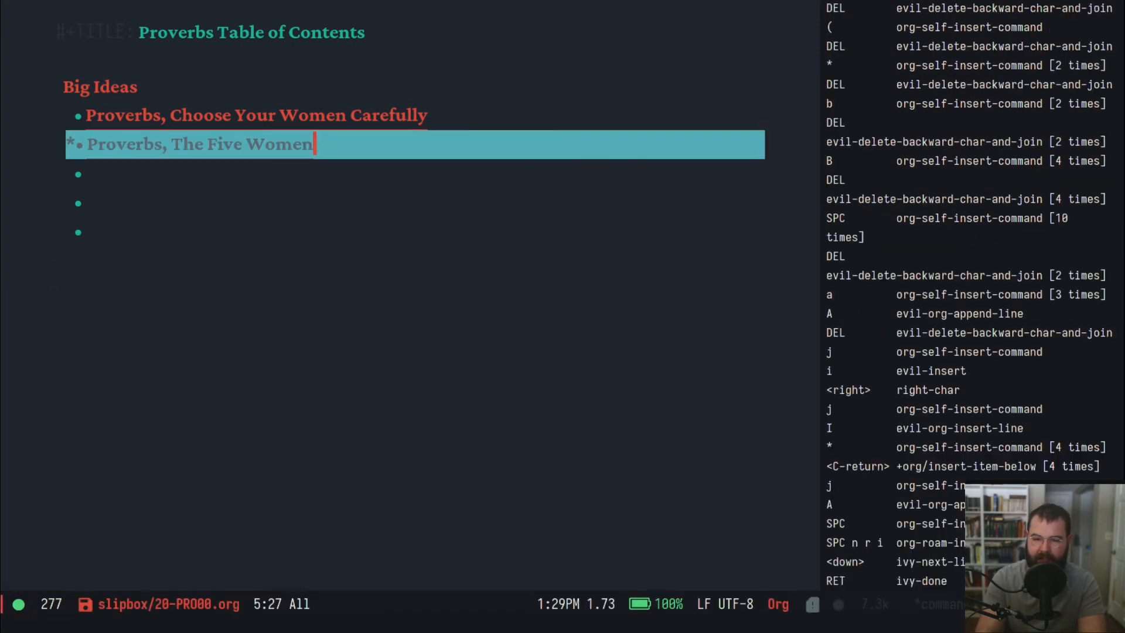
- Insert an Org-roam link to the note "Proverbs, 3 groups of People" in the next empty bullet
key(Escape)
text(jA)
key(Escape)
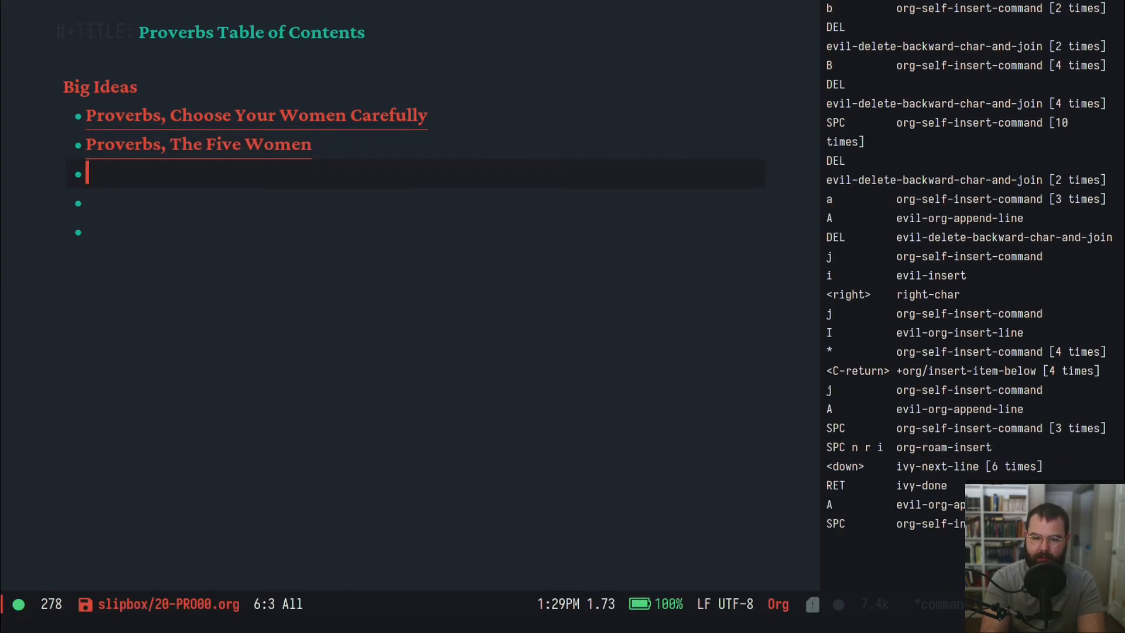
key(space)
text(nriProver)
key(Down)
key(Down)
key(Down)
key(Down)
key(Down)
key(Down)
key(Down)
key(Return)
- Insert an Org-roam link to the note "Proverbs Two Women" in the bullet below "Proverbs, 3 groups of People"
key(Escape)
text(jA)
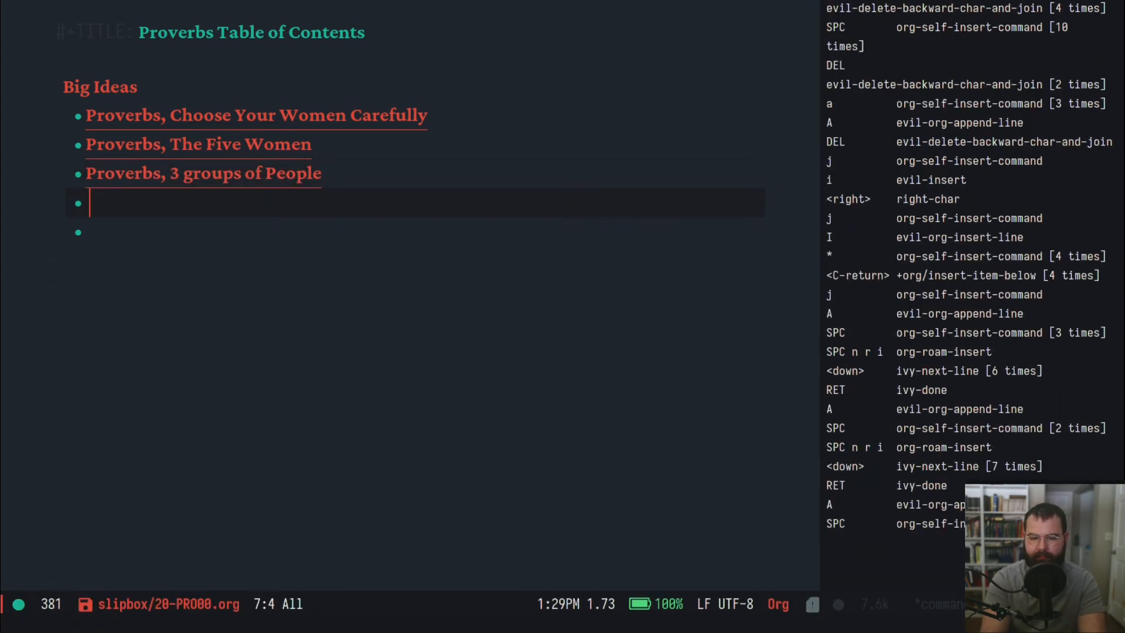
key(Escape)
key(space)
text(nri)
text(Prover)
key(Down)
key(Down)
key(Down)
key(Down)
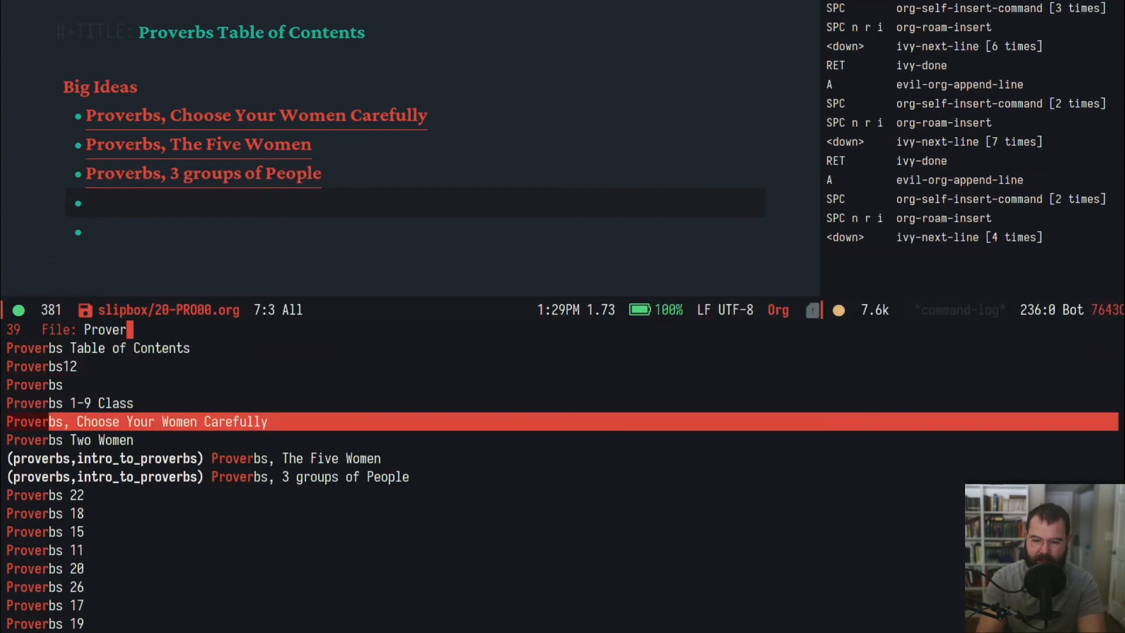
key(Down)
key(Return)
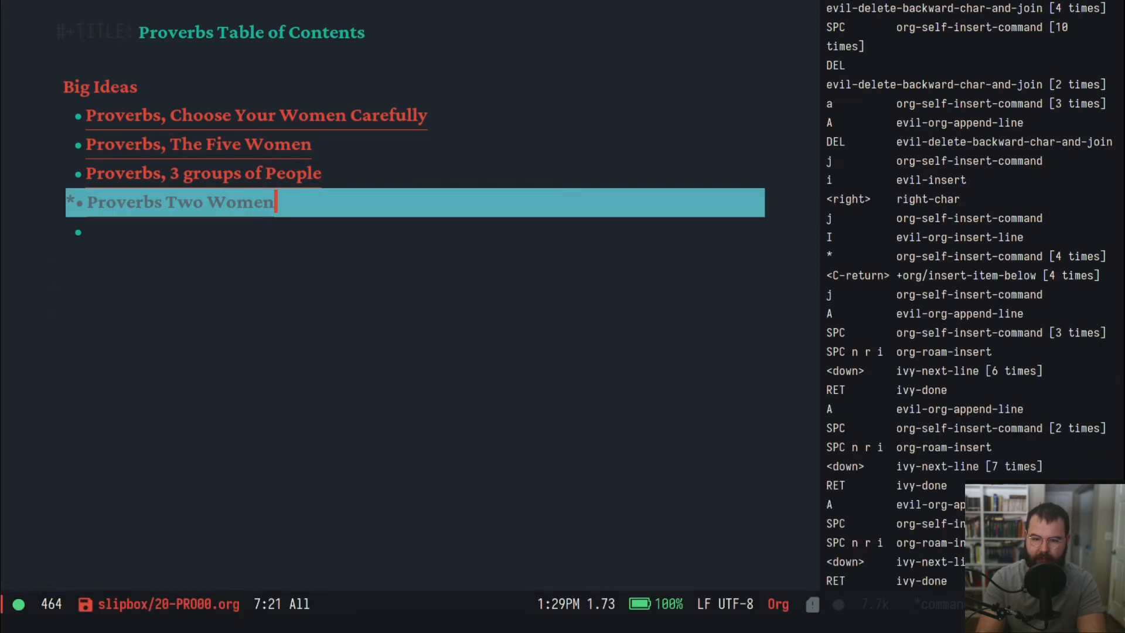
key(Escape)
key(k)
key(j)
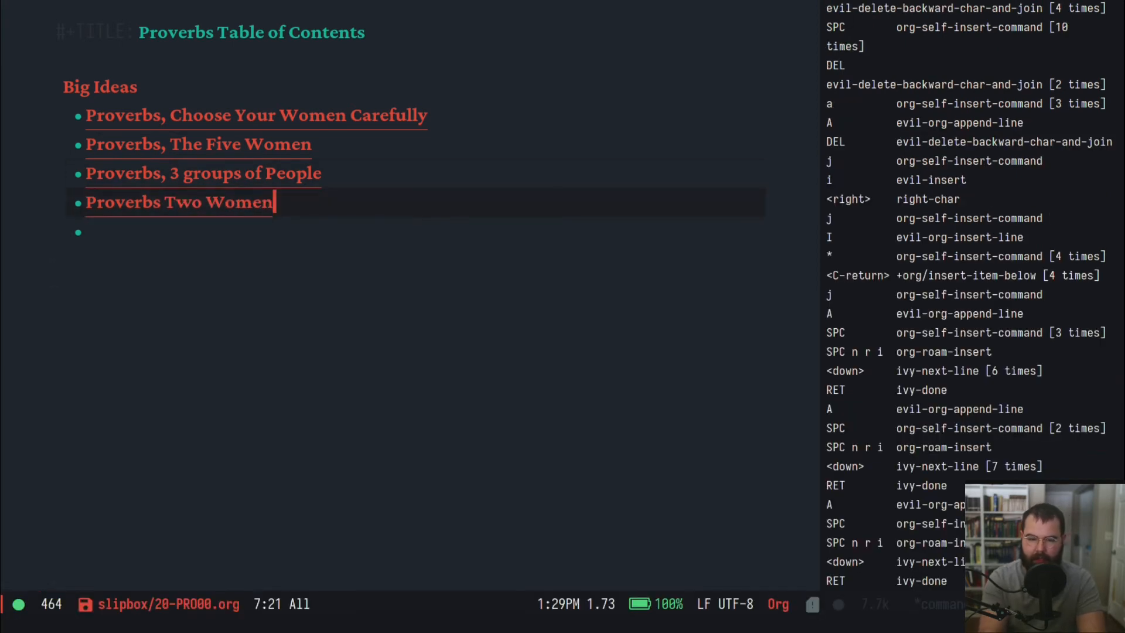
key(k)
key(k)
key(k)
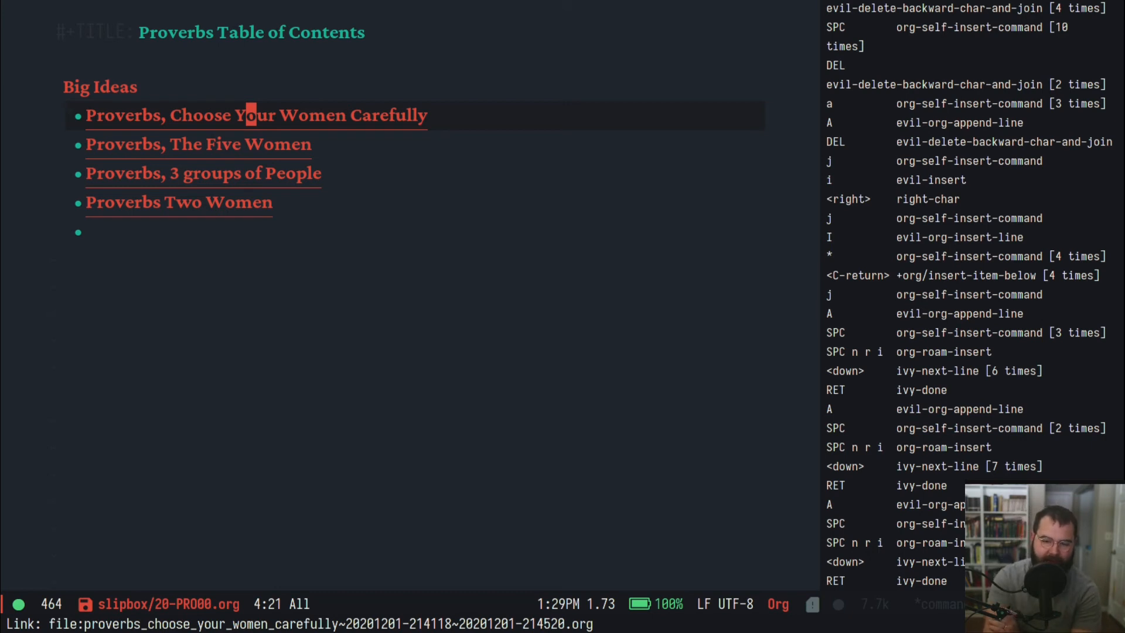
- Delete the leftover empty bullet at the end of the Big Ideas list
key(j)
key(j)
key(j)
key(j)
key(d)
key(d)
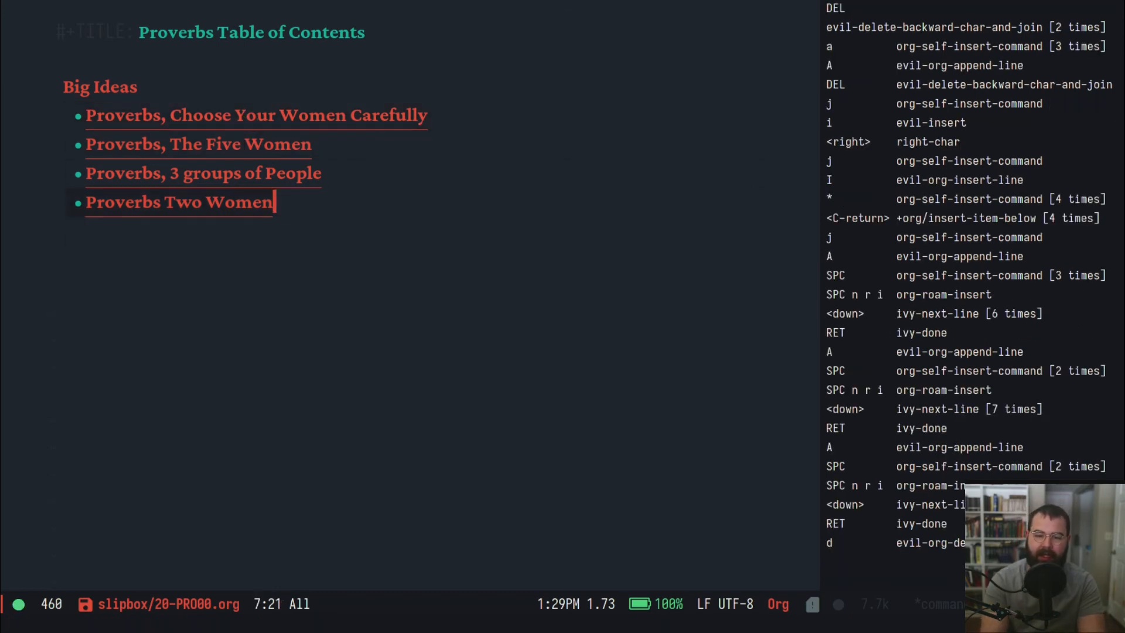
- Save the Proverbs Table of Contents note
key(space)
key(f)
key(s)
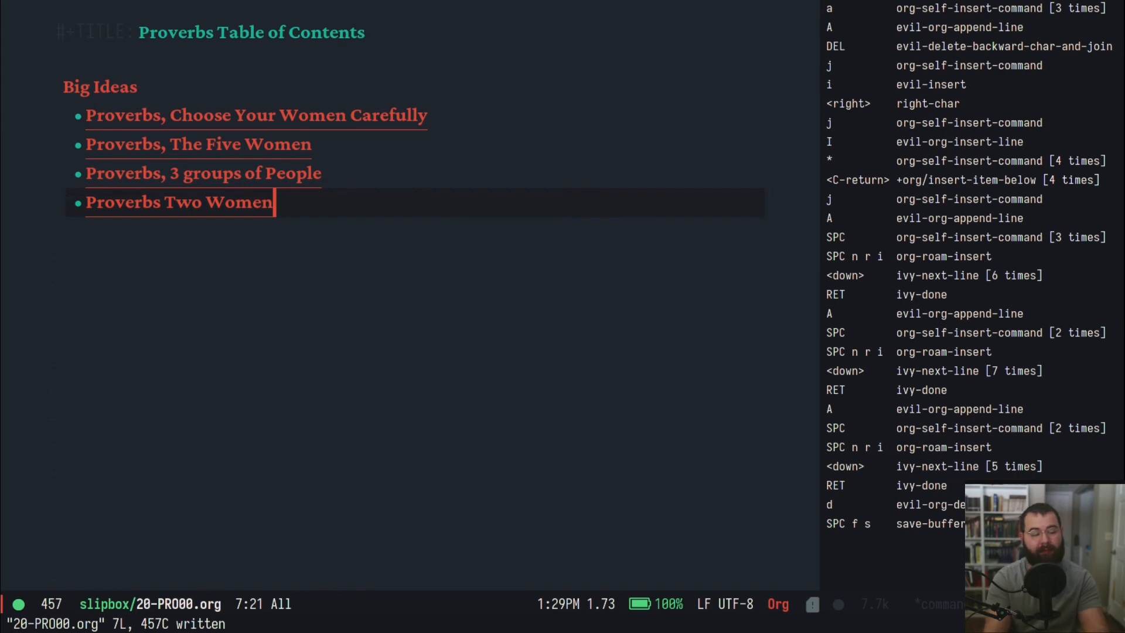
key(k)
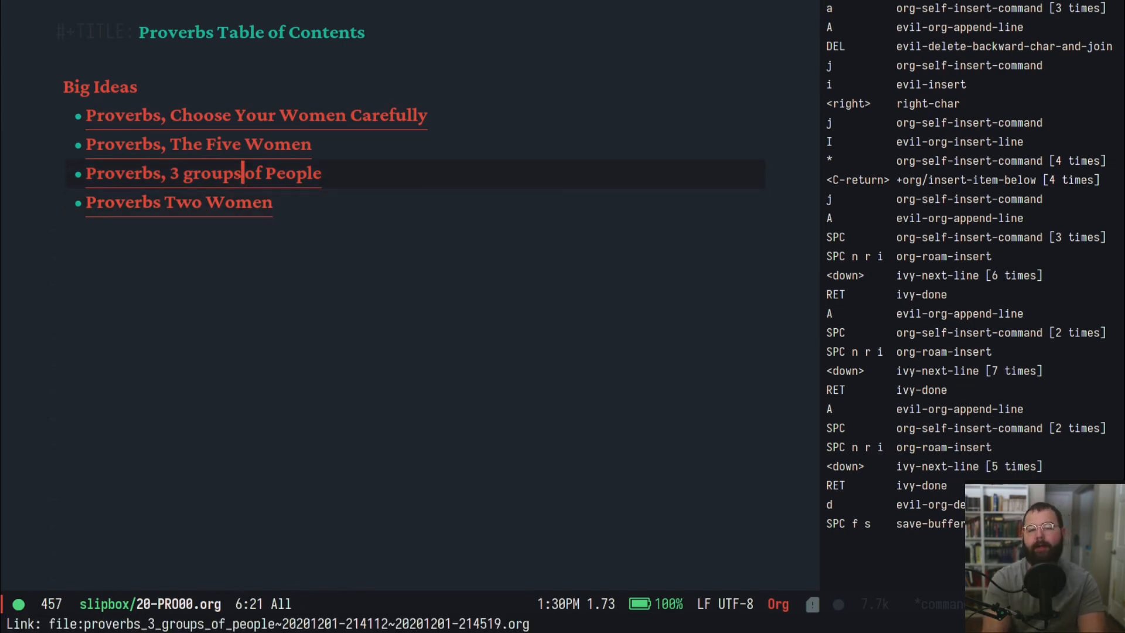